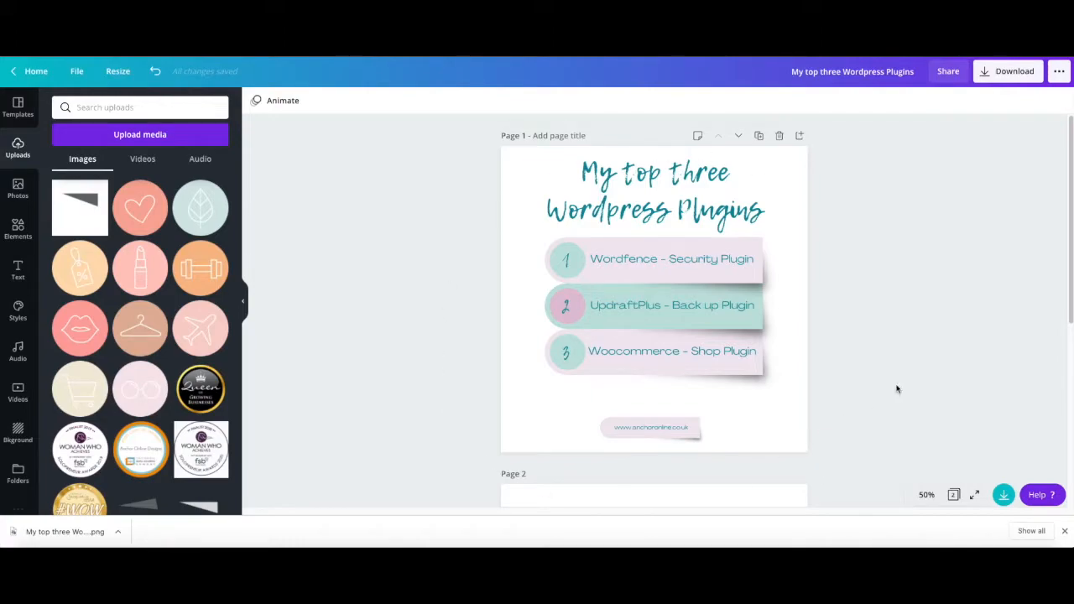
- Move the grey triangle on page 2 down towards the bottom of the page
{"action": "left_click", "coordinate": [600, 268]}
{"action": "left_click", "coordinate": [608, 353]}
{"action": "scroll", "coordinate": [640, 407], "scroll_direction": "down", "scroll_amount": 1}
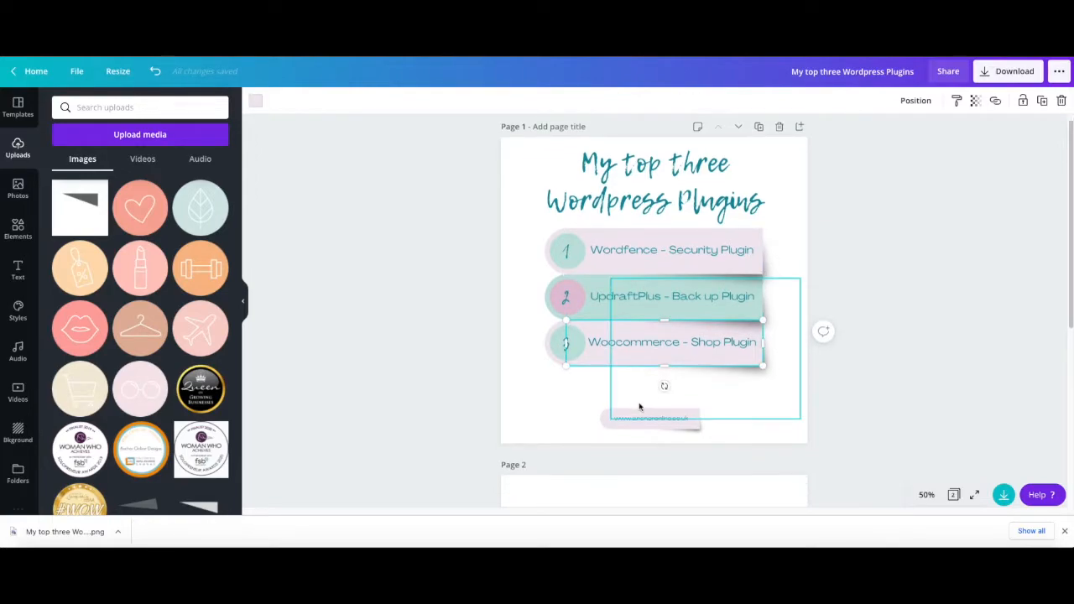
{"action": "scroll", "coordinate": [662, 444], "scroll_direction": "down", "scroll_amount": 5}
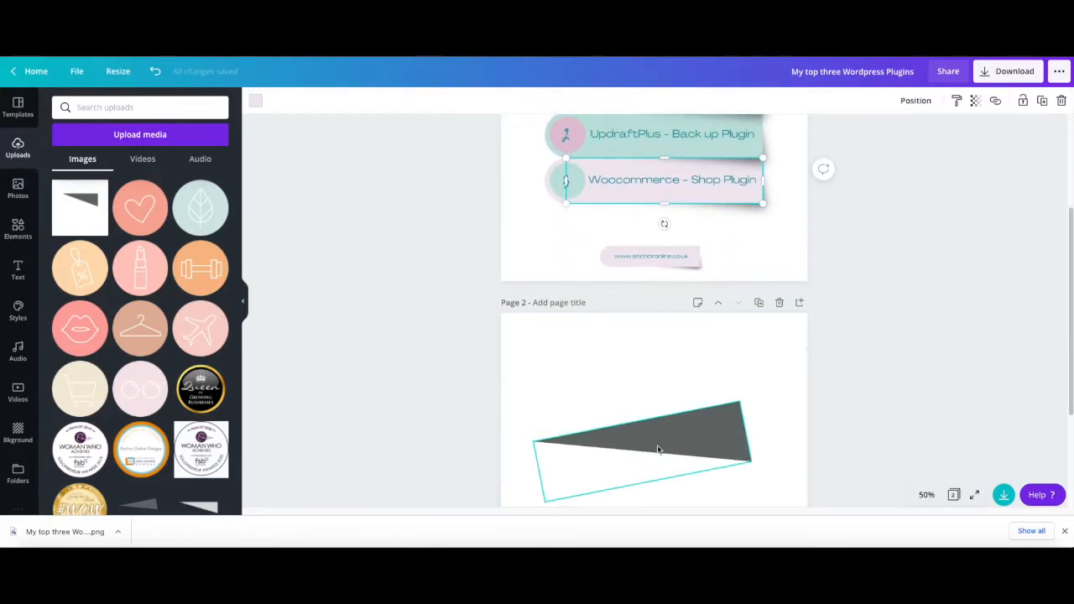
{"action": "scroll", "coordinate": [658, 450], "scroll_direction": "down", "scroll_amount": 2}
{"action": "left_click", "coordinate": [696, 372]}
{"action": "scroll", "coordinate": [689, 441], "scroll_direction": "down", "scroll_amount": 1}
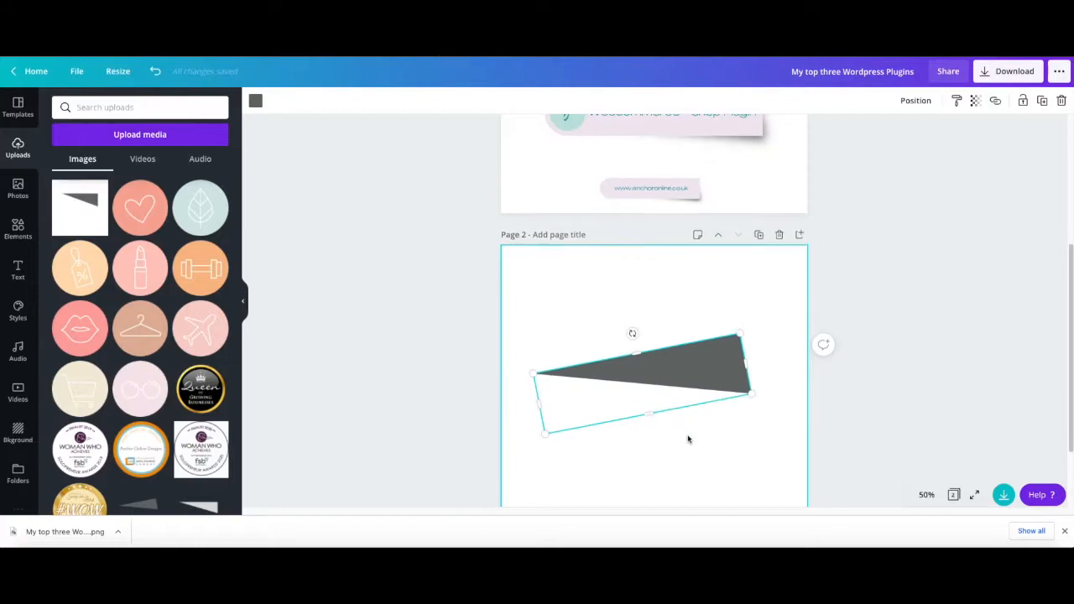
{"action": "left_click_drag", "start_coordinate": [696, 364], "coordinate": [710, 453]}
{"action": "scroll", "coordinate": [645, 418], "scroll_direction": "down", "scroll_amount": 1}
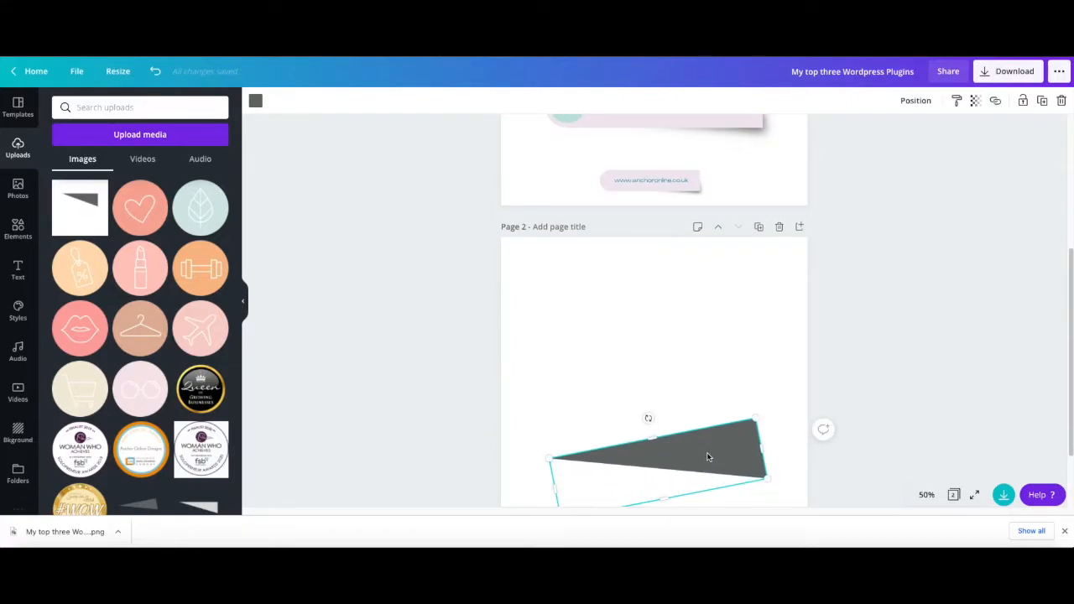
- Add a wide dark teal rectangle across the upper part of page 2 and shift the grey triangle beneath it
{"action": "left_click", "coordinate": [627, 348]}
{"action": "key", "text": "r"}
{"action": "left_click_drag", "start_coordinate": [652, 270], "coordinate": [654, 419]}
{"action": "left_click_drag", "start_coordinate": [646, 462], "coordinate": [646, 311]}
{"action": "scroll", "coordinate": [652, 391], "scroll_direction": "down", "scroll_amount": 1}
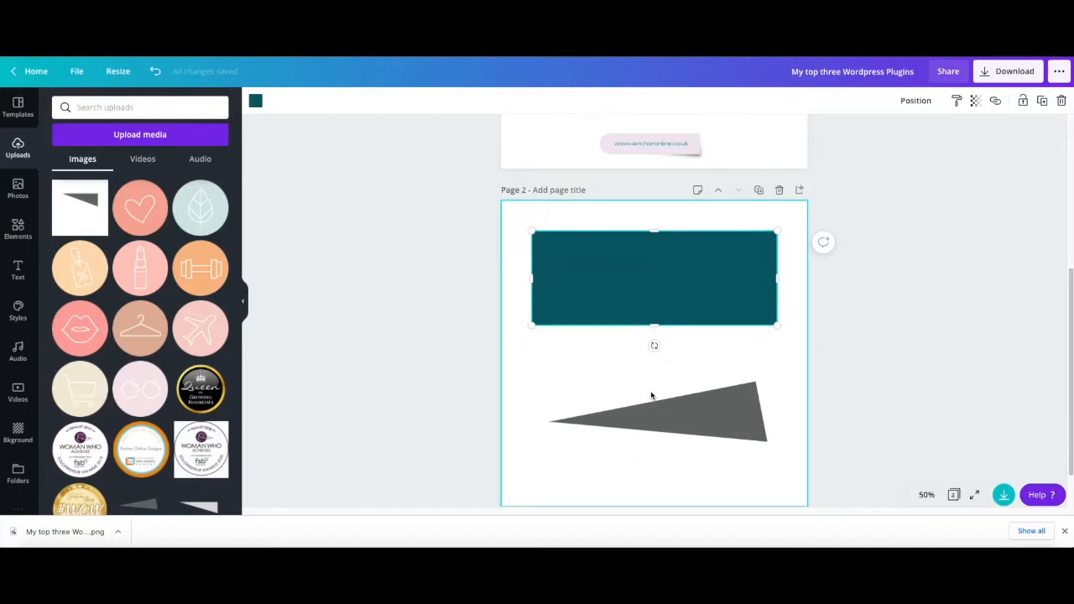
{"action": "scroll", "coordinate": [652, 396], "scroll_direction": "down", "scroll_amount": 1}
{"action": "left_click_drag", "start_coordinate": [703, 387], "coordinate": [700, 425]}
- Duplicate the teal rectangle on page 2 and place the copy directly below the original, edges aligned
{"action": "left_click", "coordinate": [669, 224]}
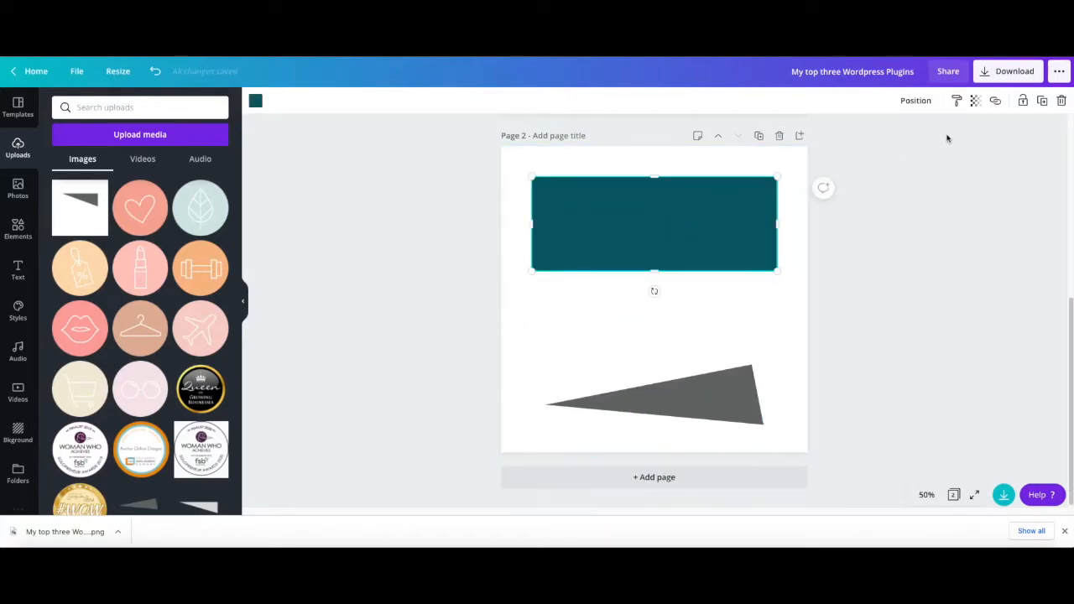
{"action": "left_click", "coordinate": [1042, 100]}
{"action": "left_click_drag", "start_coordinate": [696, 211], "coordinate": [690, 297]}
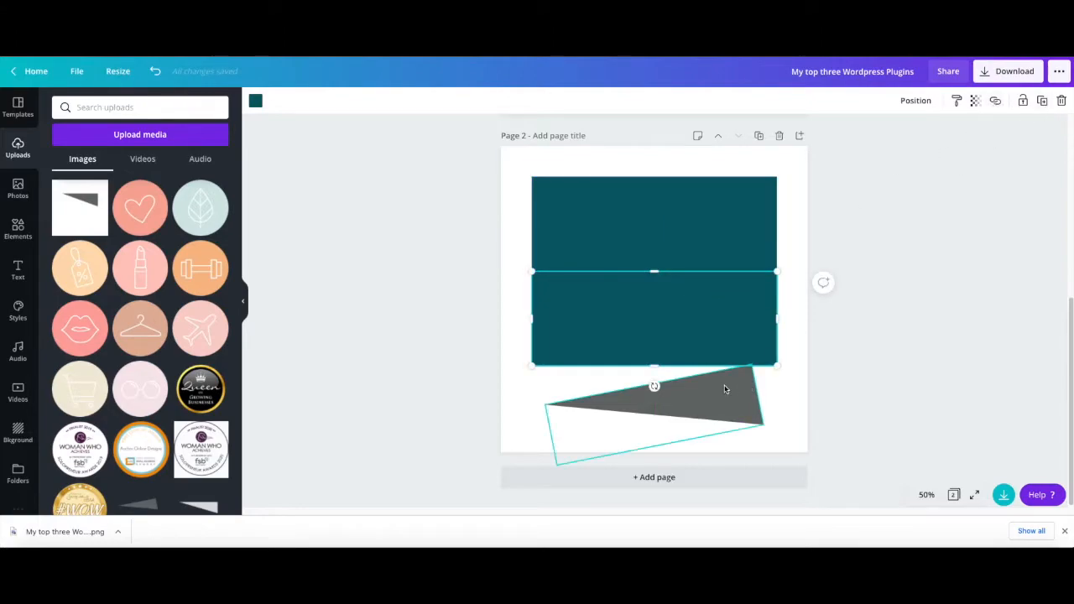
- Duplicate page 2 and delete the grey triangle from the new page 3
{"action": "left_click", "coordinate": [760, 137]}
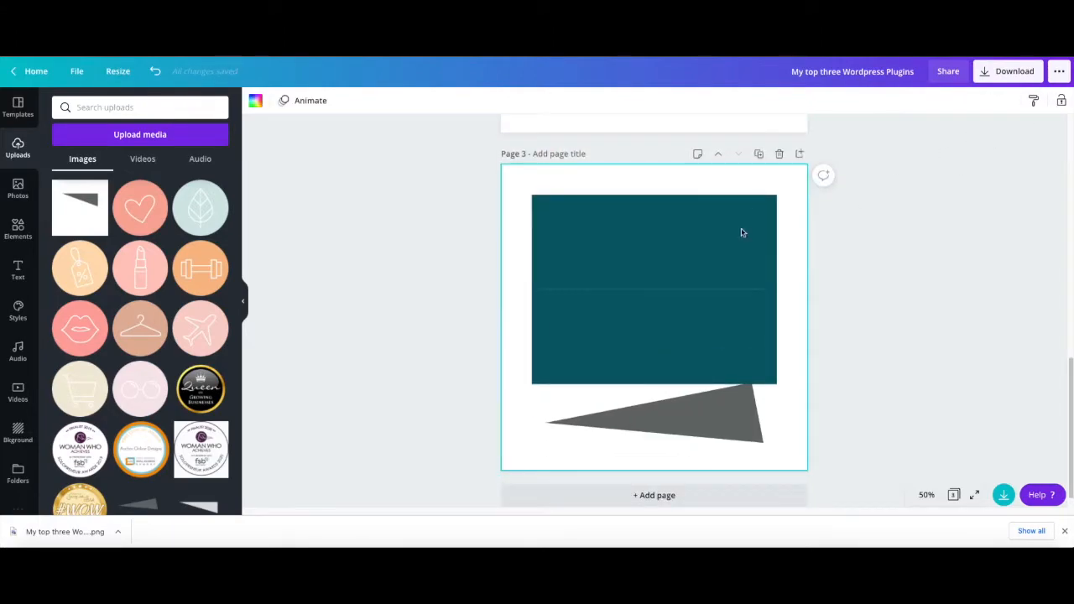
{"action": "left_click", "coordinate": [707, 421]}
{"action": "key", "text": "Delete"}
{"action": "scroll", "coordinate": [660, 412], "scroll_direction": "up", "scroll_amount": 5}
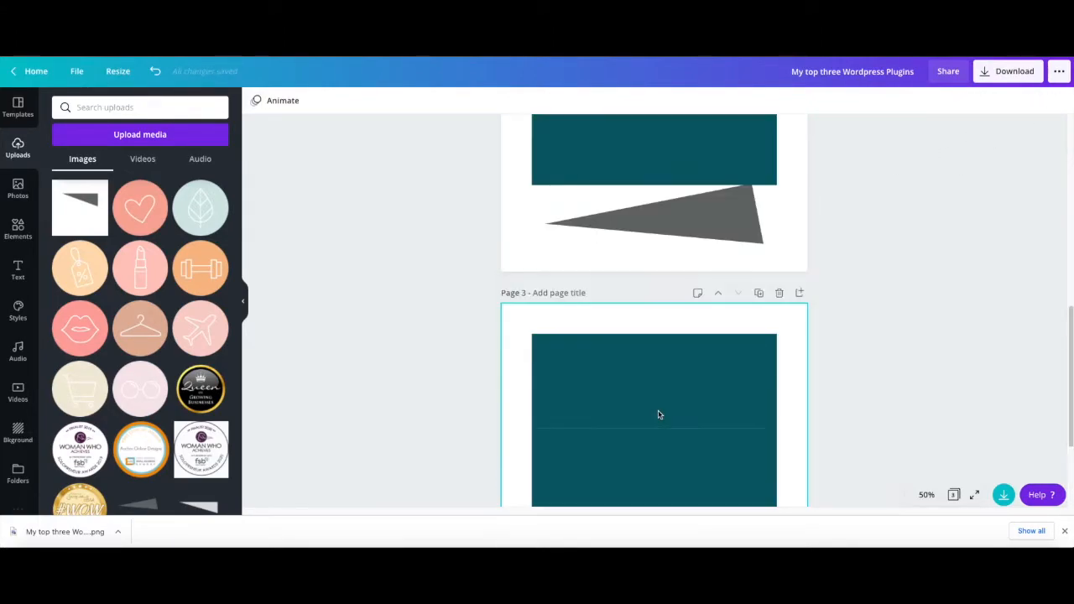
{"action": "scroll", "coordinate": [676, 378], "scroll_direction": "down", "scroll_amount": 3}
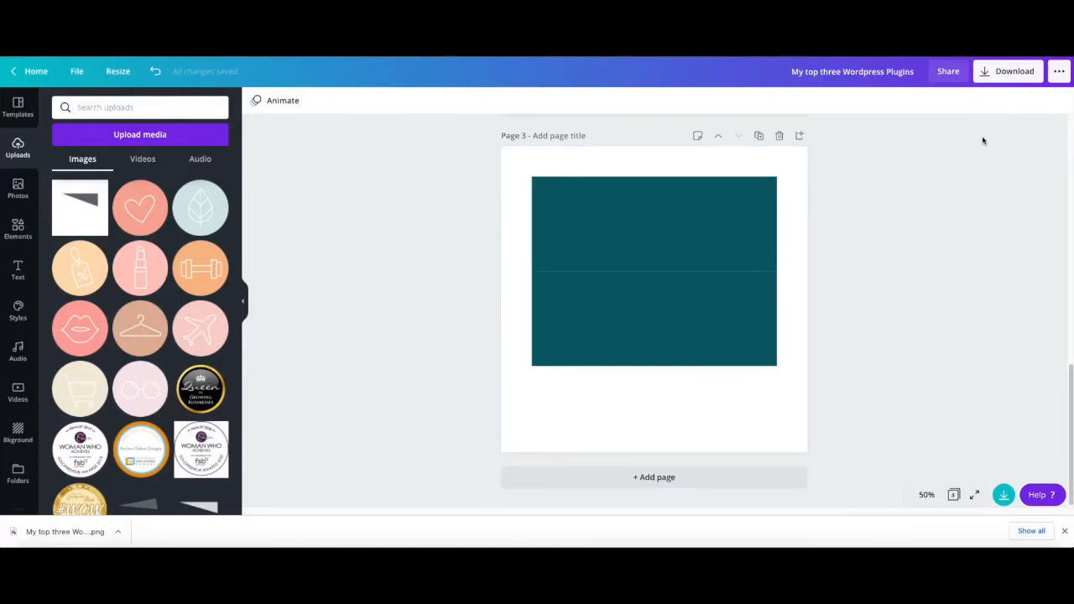
- Stack a third copy of the rectangle below the others on page 3, then scale the stack to about 712 × 826 at the page's upper left
{"action": "left_click", "coordinate": [733, 275]}
{"action": "left_click", "coordinate": [1041, 103]}
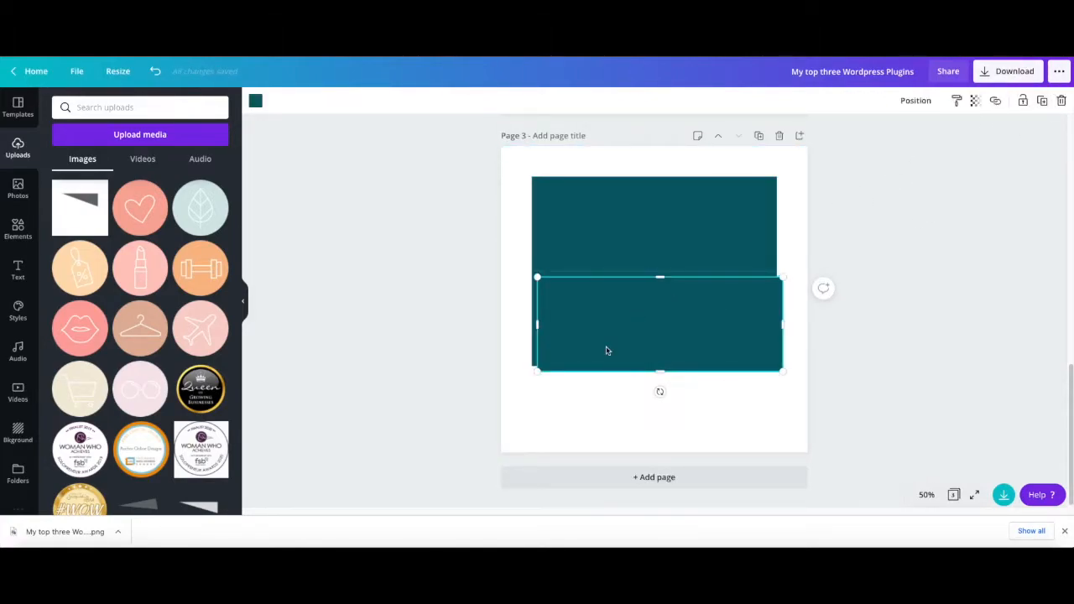
{"action": "left_click_drag", "start_coordinate": [638, 376], "coordinate": [627, 444]}
{"action": "left_click_drag", "start_coordinate": [532, 177], "coordinate": [576, 230]}
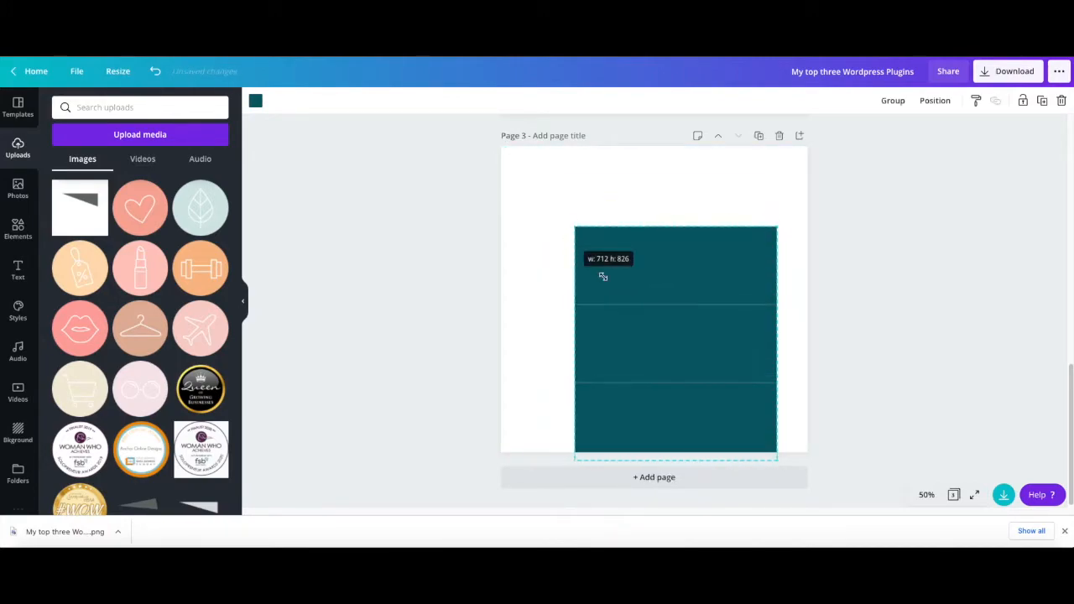
{"action": "left_click_drag", "start_coordinate": [666, 310], "coordinate": [633, 278]}
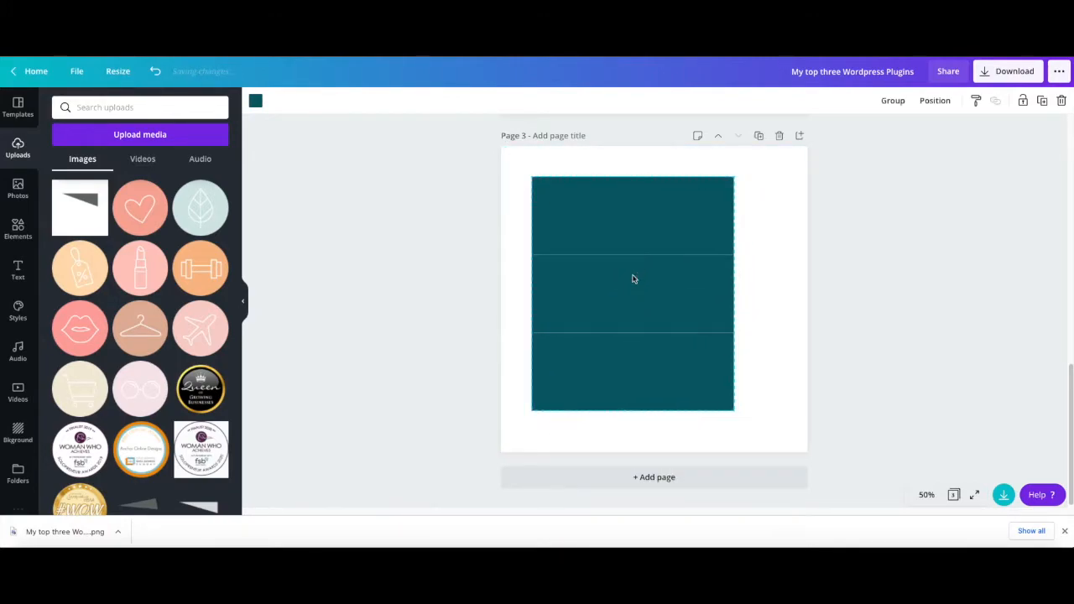
- Recolour the three rectangles on page 3 pale pink from the document colours, with the middle one mint green
{"action": "left_click", "coordinate": [256, 101]}
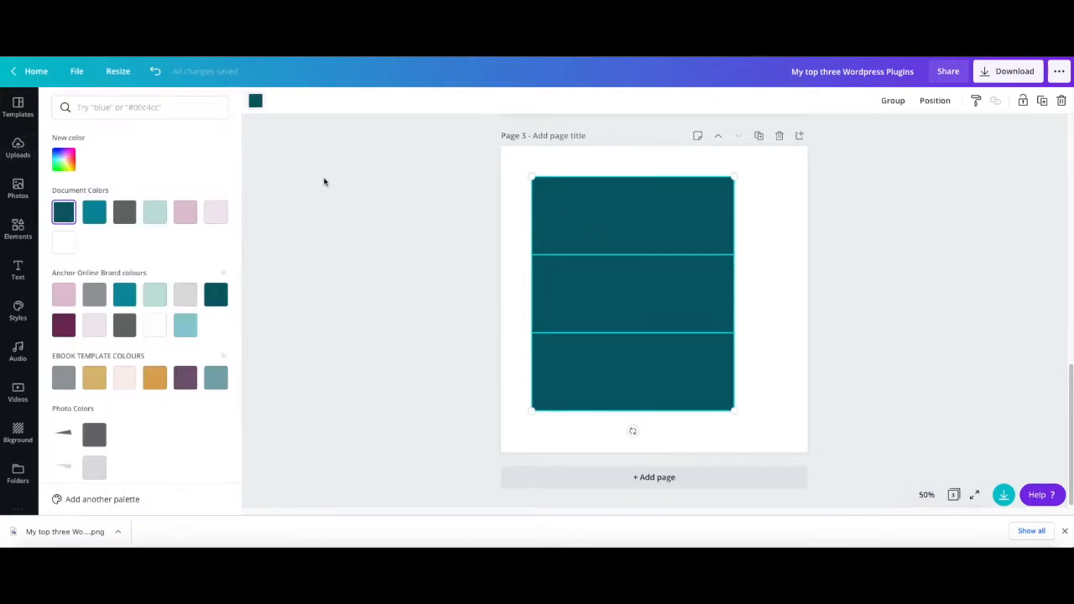
{"action": "left_click", "coordinate": [214, 215]}
{"action": "left_click", "coordinate": [559, 278]}
{"action": "left_click", "coordinate": [484, 288]}
{"action": "left_click", "coordinate": [576, 287]}
{"action": "left_click", "coordinate": [255, 102]}
{"action": "left_click", "coordinate": [94, 212]}
{"action": "left_click", "coordinate": [155, 215]}
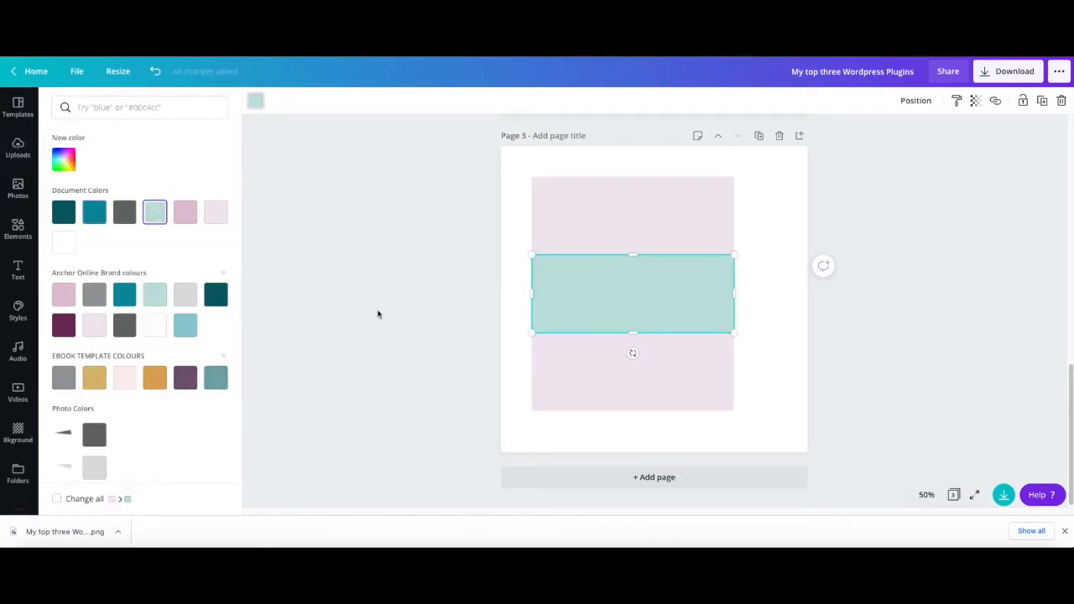
{"action": "left_click", "coordinate": [394, 323]}
- Delete both teal rectangles from page 2, keeping only the grey triangle there
{"action": "scroll", "coordinate": [417, 347], "scroll_direction": "up", "scroll_amount": 1}
{"action": "scroll", "coordinate": [417, 343], "scroll_direction": "up", "scroll_amount": 3}
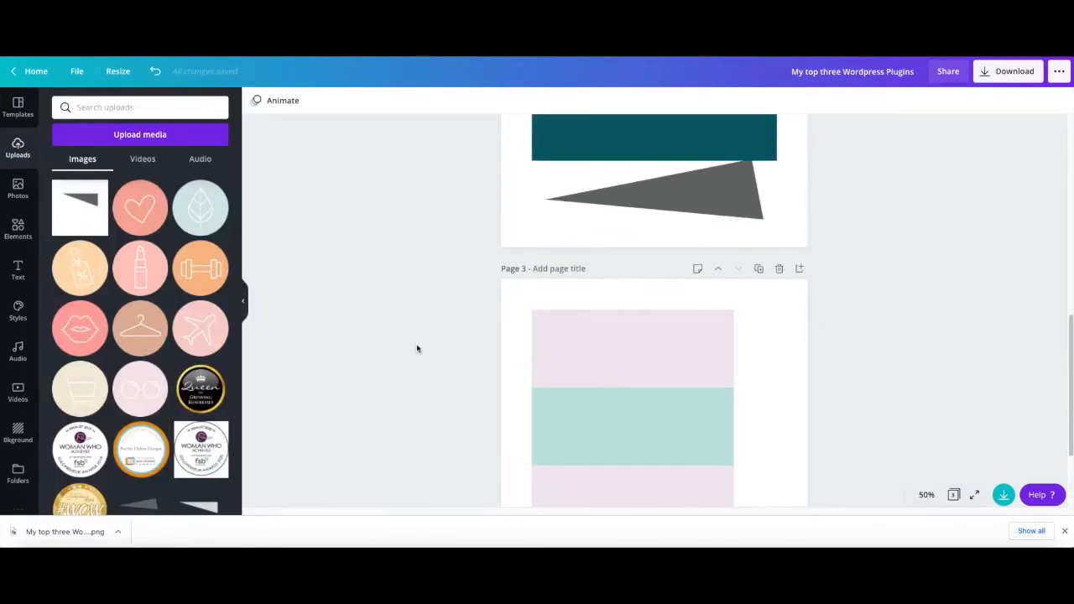
{"action": "left_click", "coordinate": [612, 261]}
{"action": "key", "text": "Delete"}
{"action": "left_click", "coordinate": [609, 184]}
{"action": "key", "text": "Delete"}
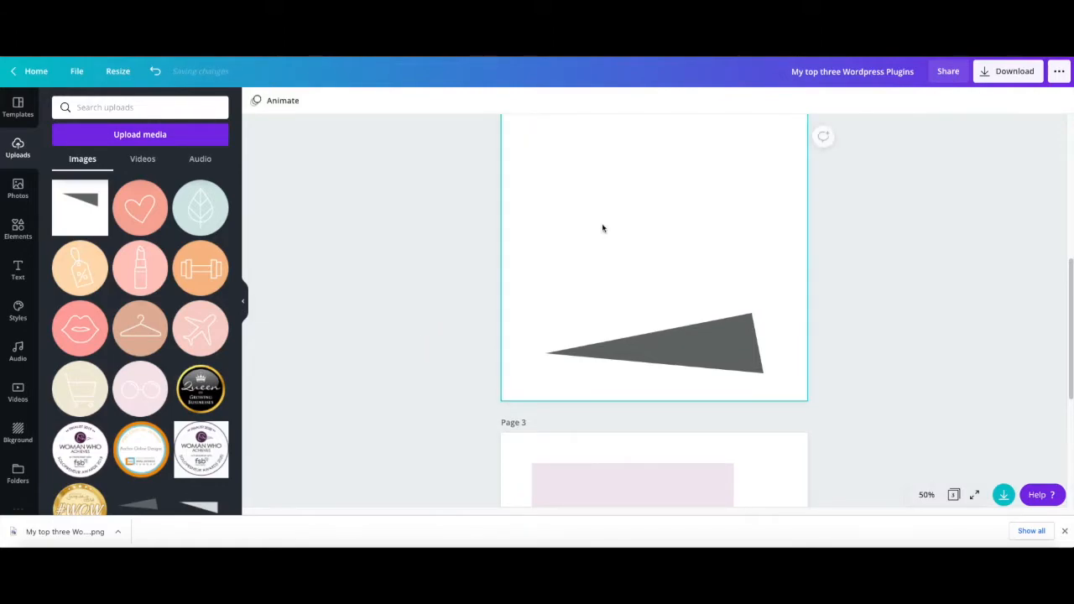
- Move the grey triangle to around the middle of page 2
{"action": "scroll", "coordinate": [602, 228], "scroll_direction": "up", "scroll_amount": 2}
{"action": "left_click", "coordinate": [703, 412]}
{"action": "left_click_drag", "start_coordinate": [702, 412], "coordinate": [705, 249]}
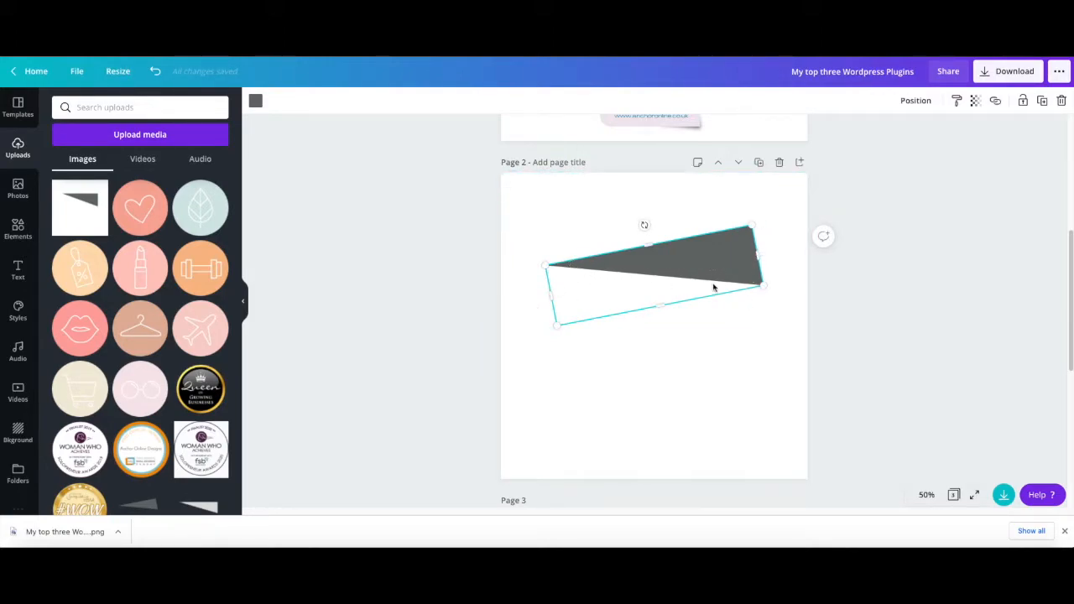
{"action": "scroll", "coordinate": [713, 288], "scroll_direction": "up", "scroll_amount": 3}
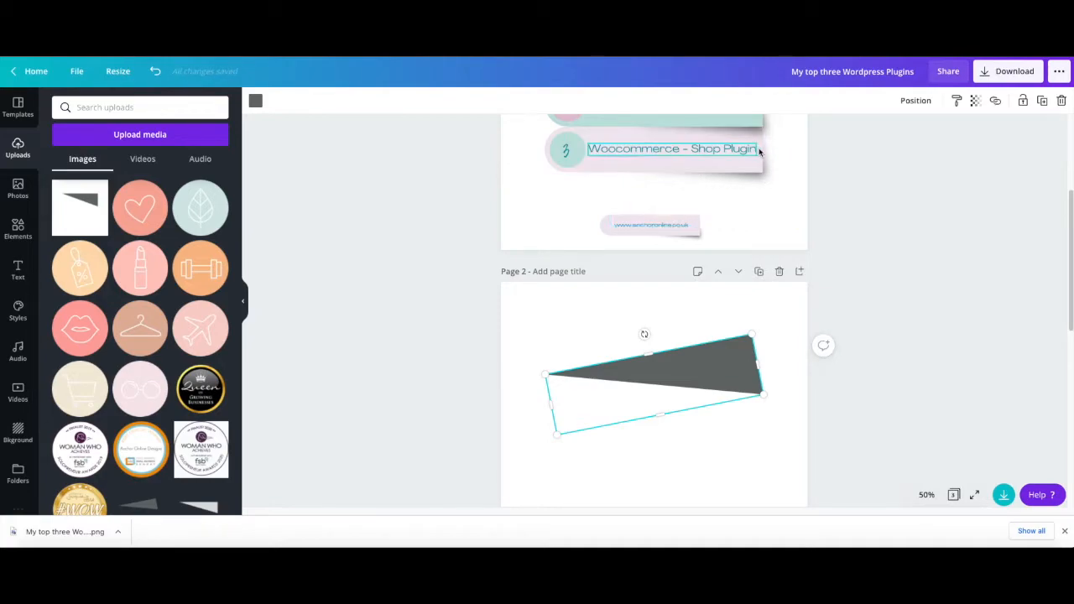
{"action": "left_click_drag", "start_coordinate": [710, 368], "coordinate": [700, 401]}
- Download only page 2, containing the grey triangle, as a PNG
{"action": "scroll", "coordinate": [700, 402], "scroll_direction": "down", "scroll_amount": 1}
{"action": "scroll", "coordinate": [701, 406], "scroll_direction": "down", "scroll_amount": 3}
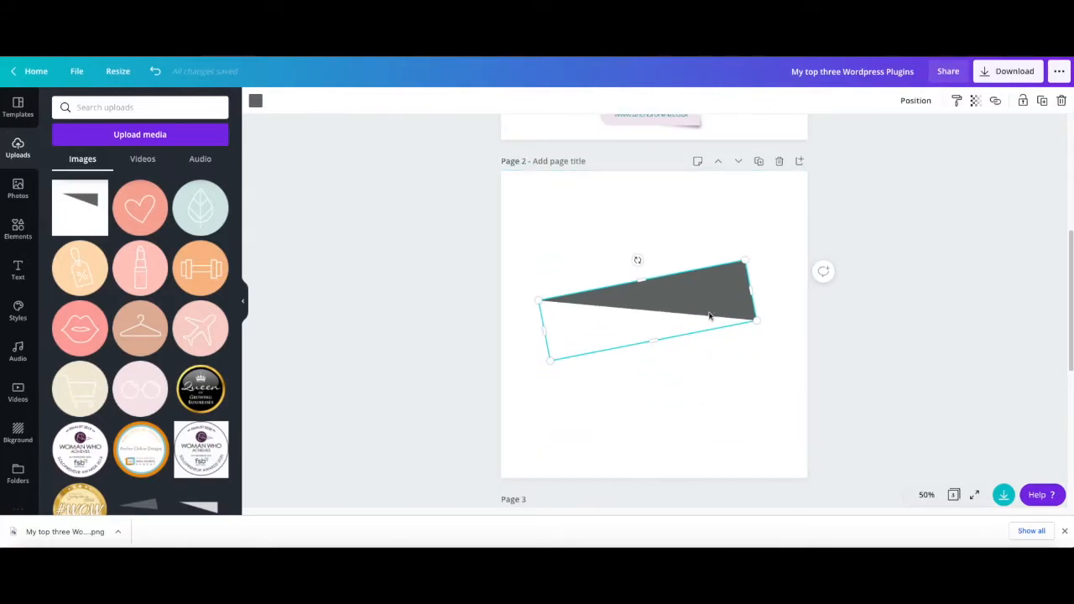
{"action": "scroll", "coordinate": [699, 405], "scroll_direction": "down", "scroll_amount": 7}
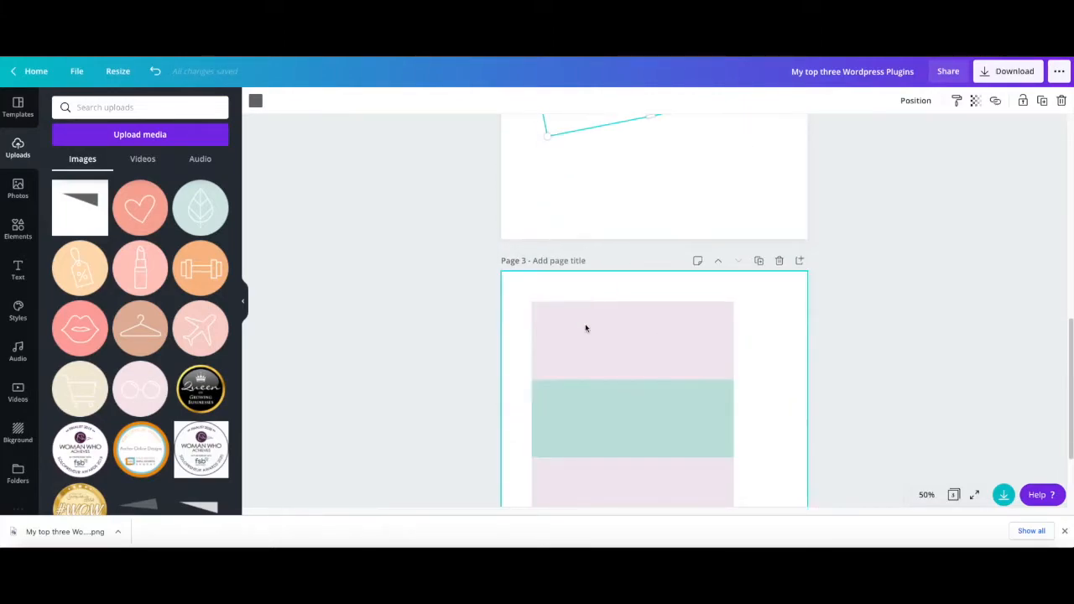
{"action": "scroll", "coordinate": [674, 424], "scroll_direction": "up", "scroll_amount": 9}
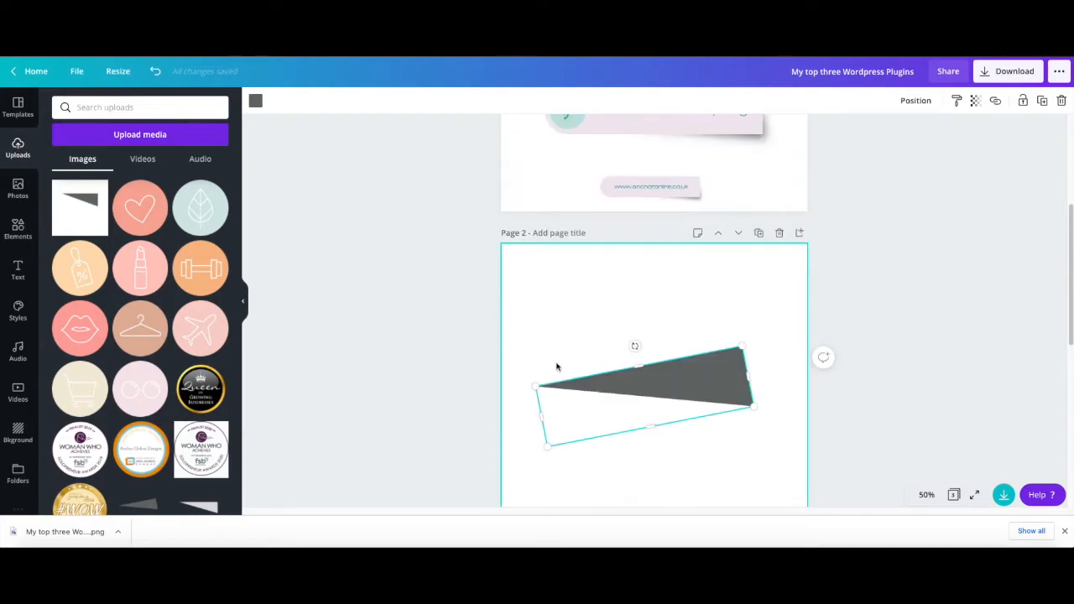
{"action": "scroll", "coordinate": [630, 397], "scroll_direction": "down", "scroll_amount": 1}
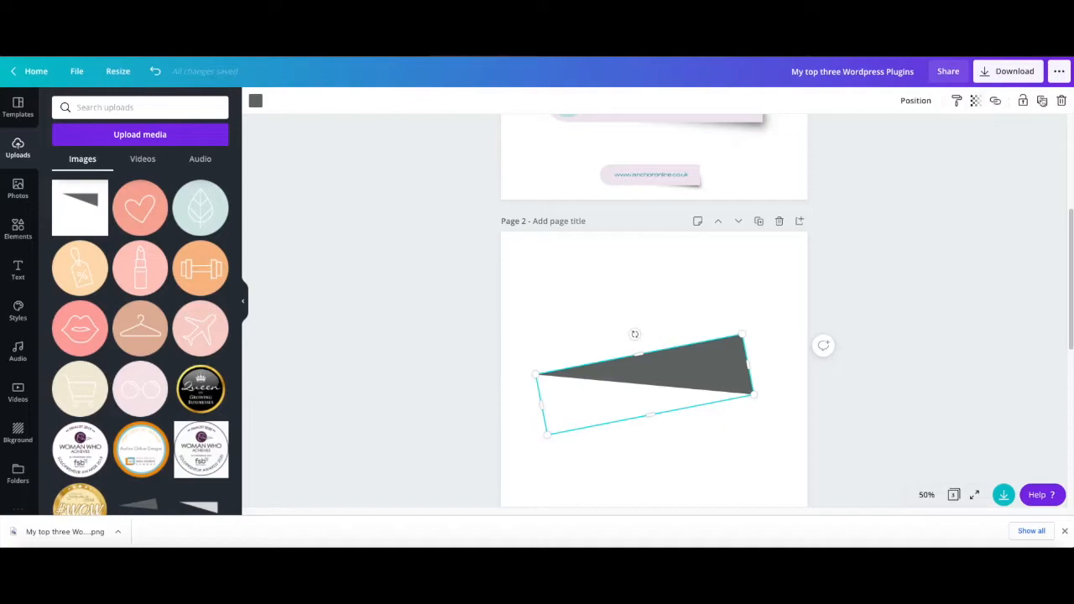
{"action": "left_click", "coordinate": [1026, 70]}
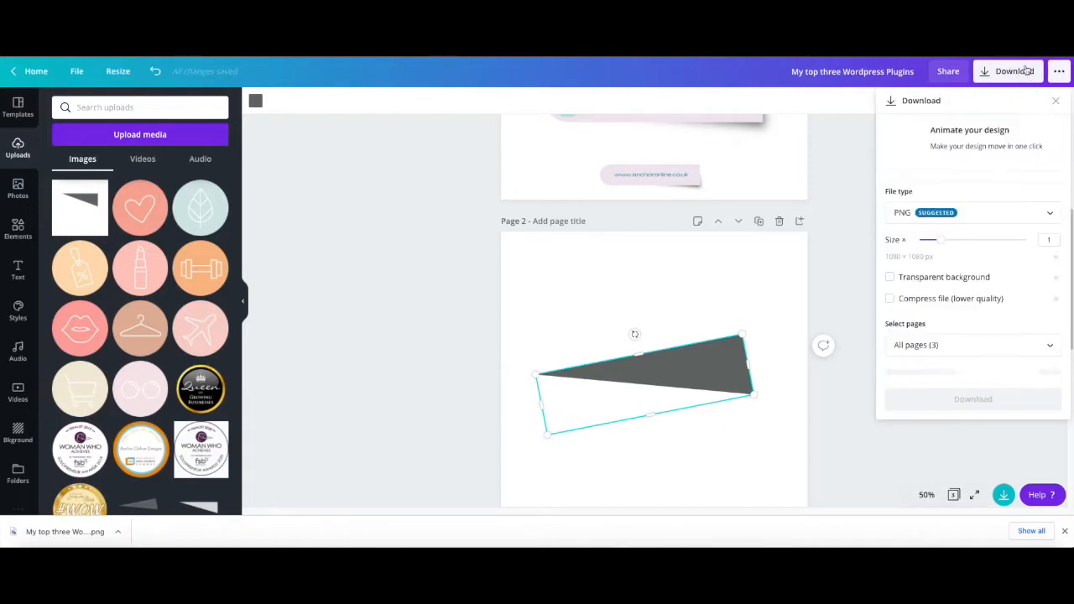
{"action": "left_click", "coordinate": [957, 342]}
{"action": "left_click", "coordinate": [944, 241]}
{"action": "left_click", "coordinate": [959, 313]}
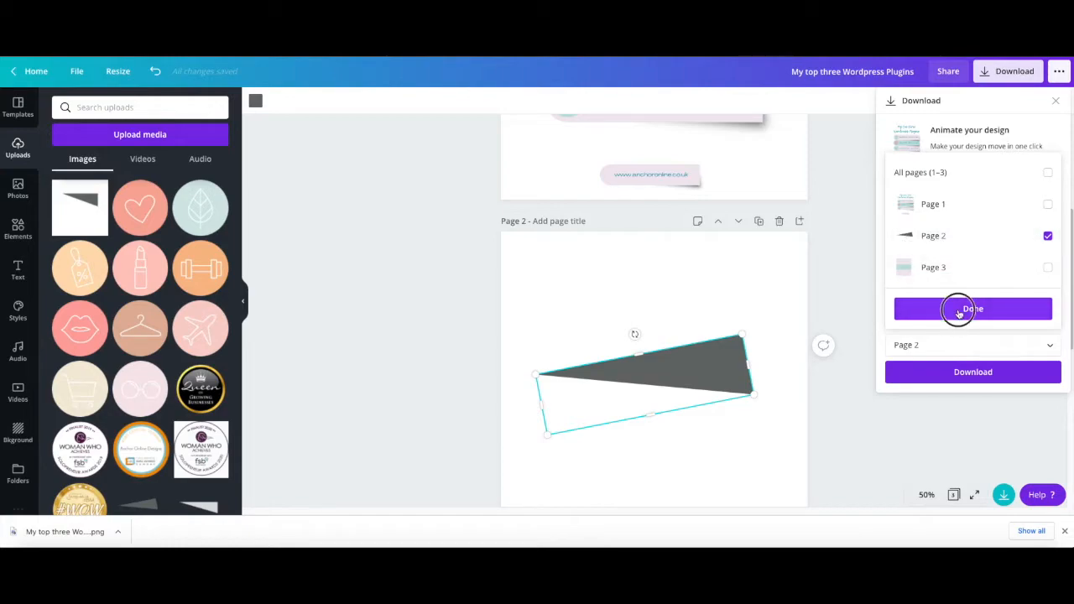
{"action": "left_click", "coordinate": [976, 374]}
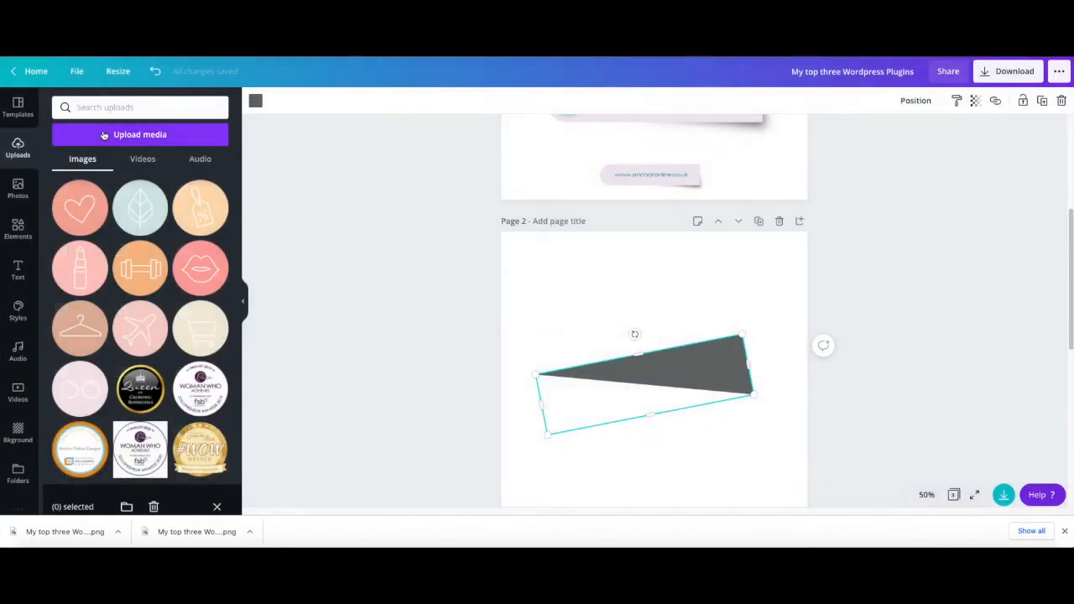
- Upload the downloaded triangle PNG to the media library and add it to page 3
{"action": "left_click", "coordinate": [130, 135]}
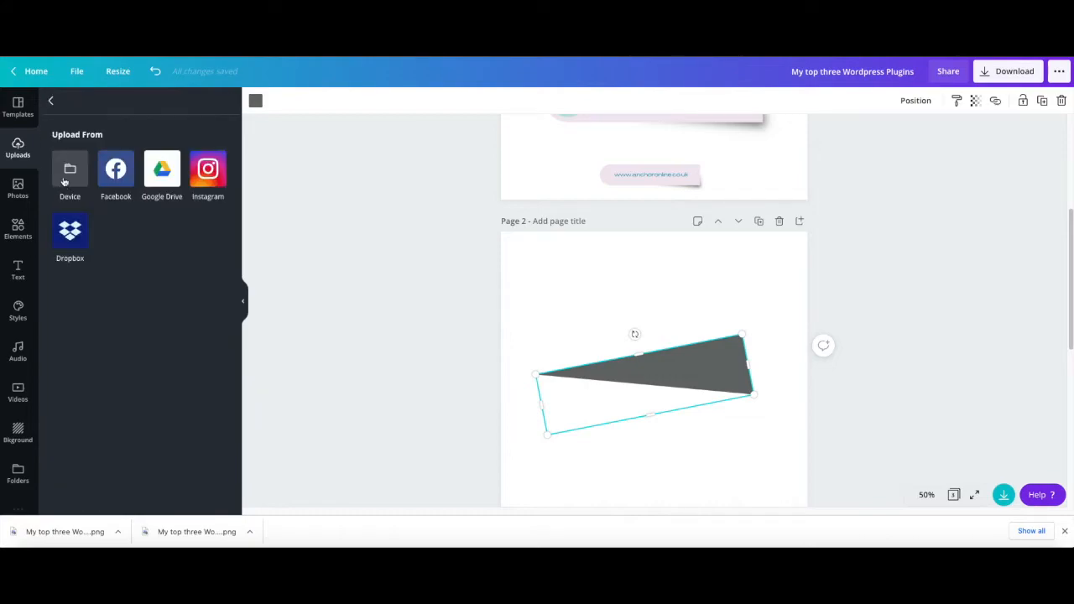
{"action": "left_click_drag", "start_coordinate": [72, 532], "coordinate": [101, 245]}
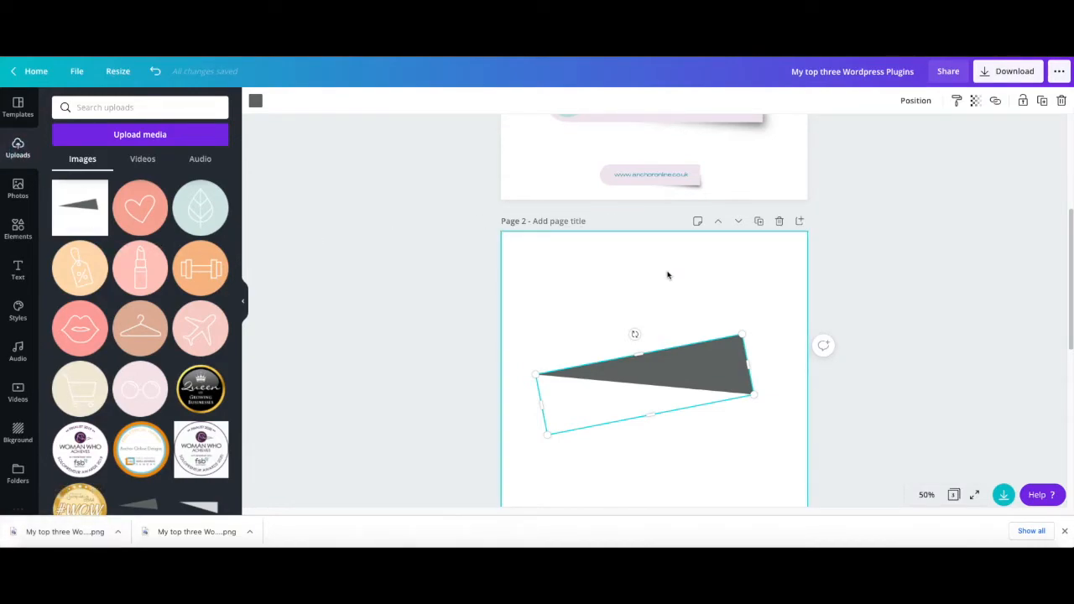
{"action": "scroll", "coordinate": [667, 275], "scroll_direction": "up", "scroll_amount": 3}
{"action": "scroll", "coordinate": [520, 302], "scroll_direction": "down", "scroll_amount": 2}
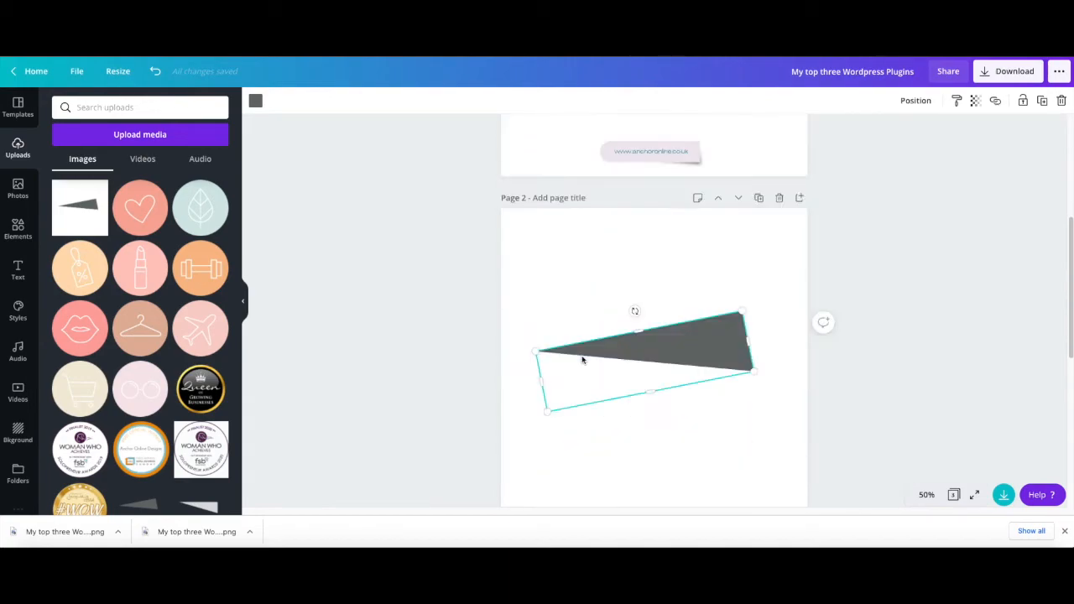
{"action": "scroll", "coordinate": [582, 360], "scroll_direction": "down", "scroll_amount": 5}
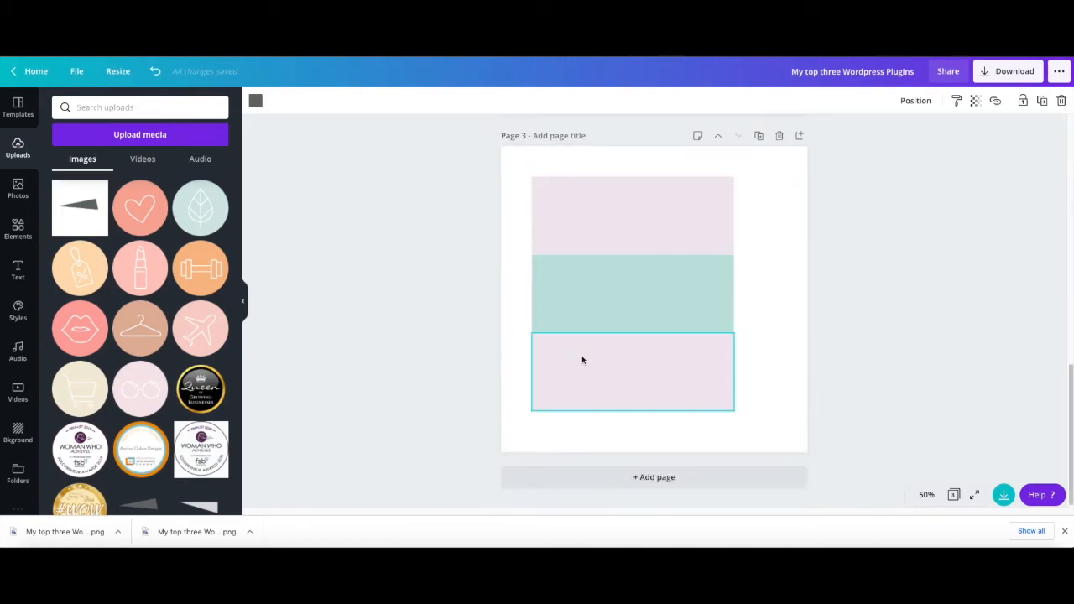
{"action": "left_click", "coordinate": [80, 207]}
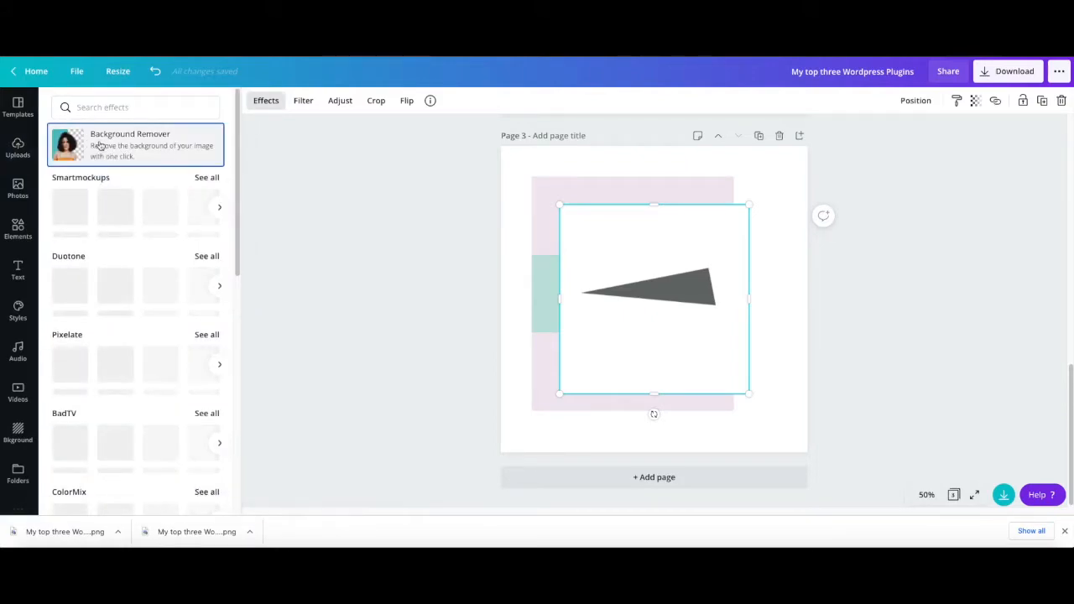
- Remove the white background from the triangle image on page 3 with Background Remover
{"action": "left_click", "coordinate": [99, 145]}
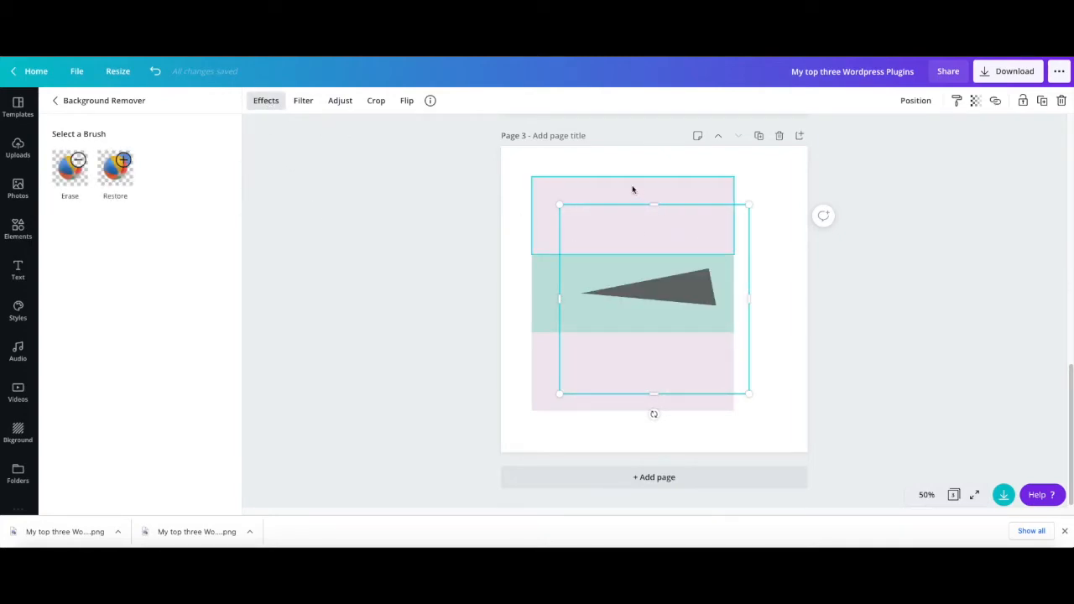
{"action": "left_click", "coordinate": [832, 328]}
{"action": "left_click", "coordinate": [779, 317]}
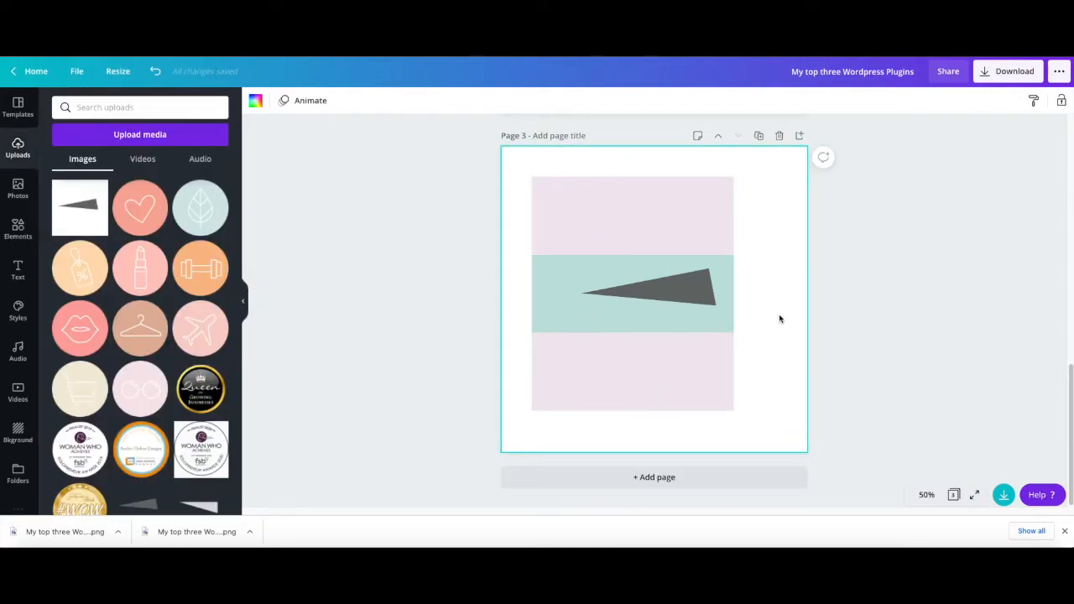
- Move the triangle image over the right end of the top pink strip and set its Blur to 48
{"action": "left_click", "coordinate": [687, 303]}
{"action": "left_click_drag", "start_coordinate": [687, 302], "coordinate": [727, 229]}
{"action": "left_click", "coordinate": [360, 102]}
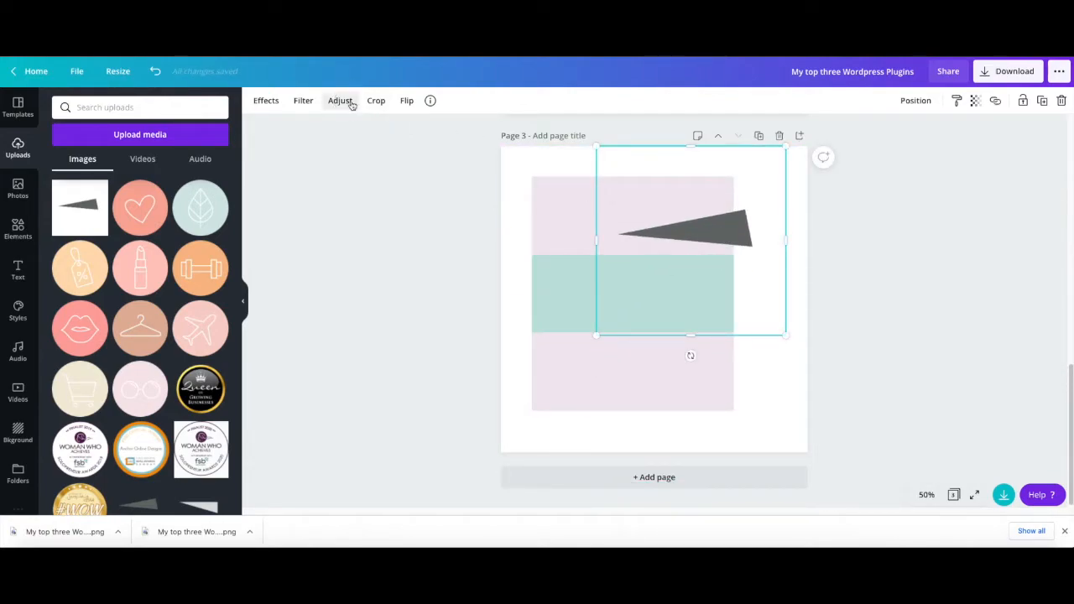
{"action": "left_click_drag", "start_coordinate": [152, 221], "coordinate": [173, 220]}
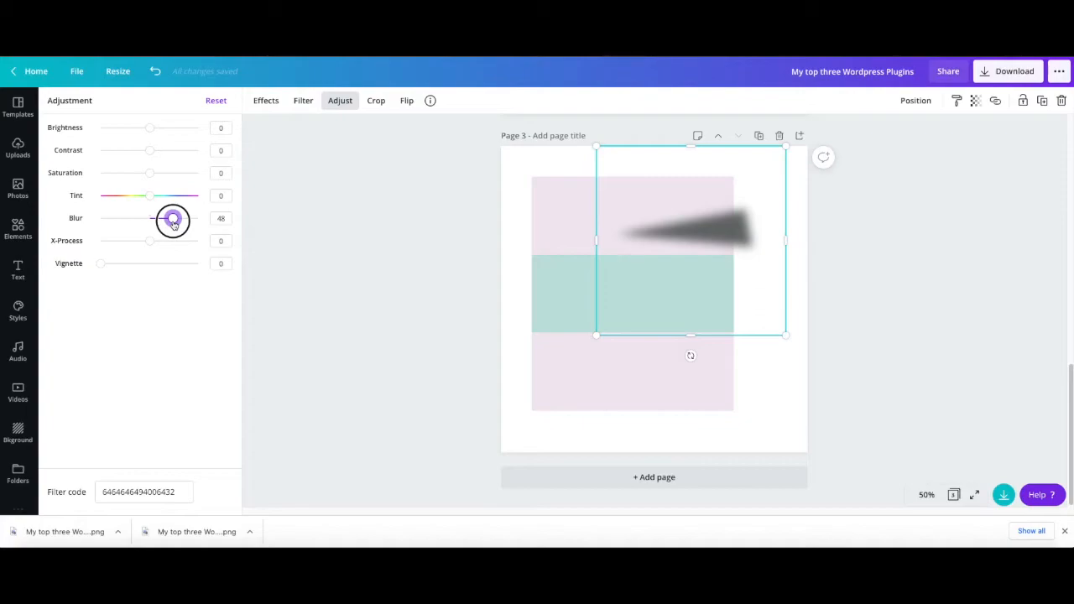
- Lower the blurred triangle onto the top pink strip's lower right corner and crop the empty space above and below it
{"action": "left_click_drag", "start_coordinate": [731, 228], "coordinate": [725, 239]}
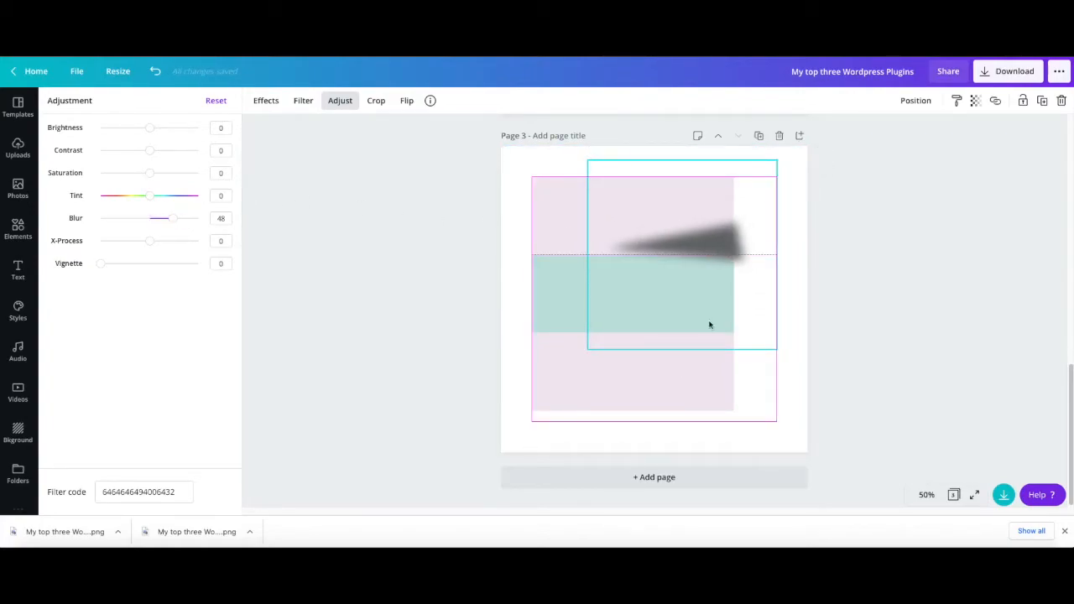
{"action": "left_click_drag", "start_coordinate": [682, 344], "coordinate": [681, 294]}
{"action": "left_click_drag", "start_coordinate": [680, 163], "coordinate": [682, 188]}
{"action": "left_click_drag", "start_coordinate": [710, 238], "coordinate": [708, 238]}
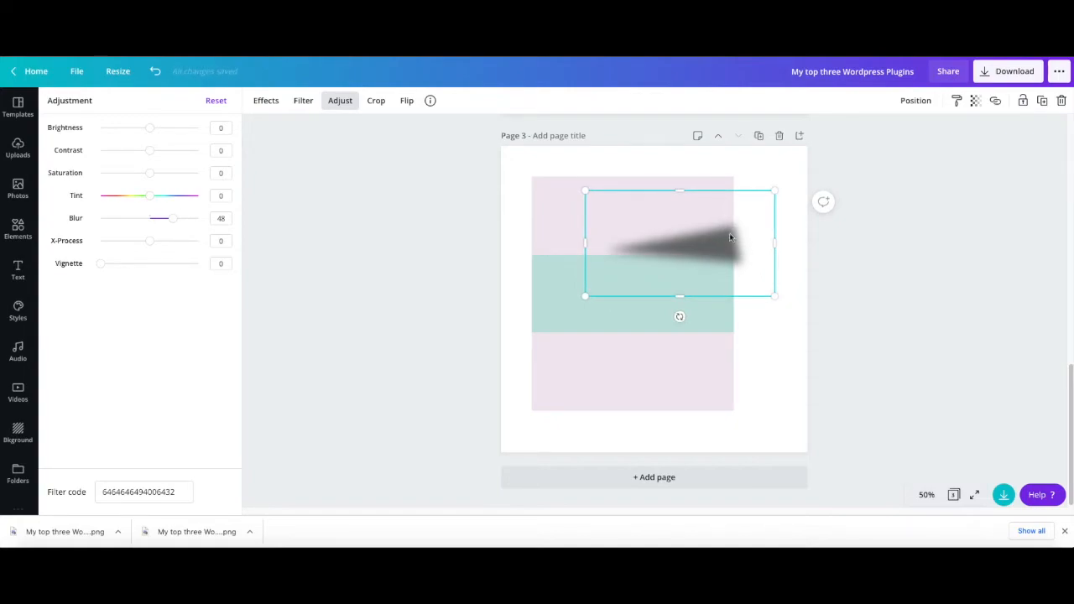
- Send the blurred triangle backward behind the coloured strips
{"action": "left_click", "coordinate": [914, 101]}
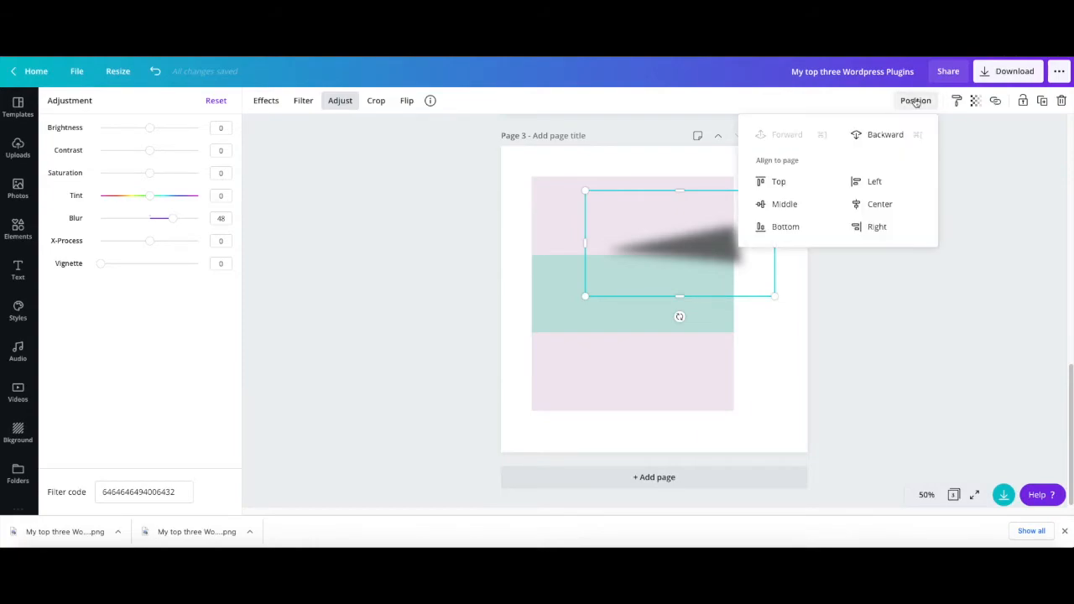
{"action": "left_click", "coordinate": [887, 141]}
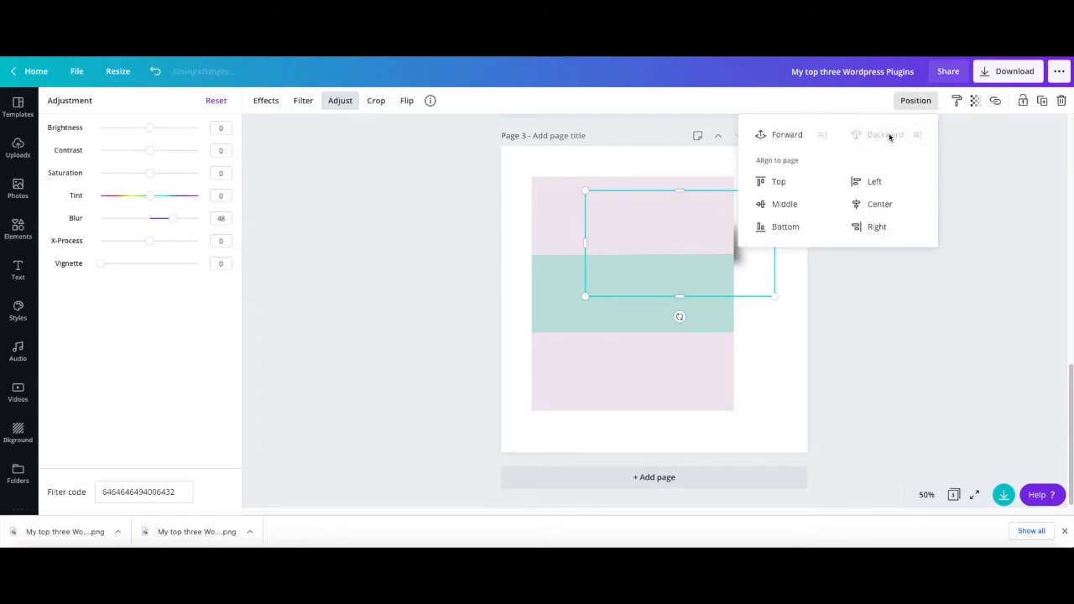
{"action": "left_click", "coordinate": [881, 334]}
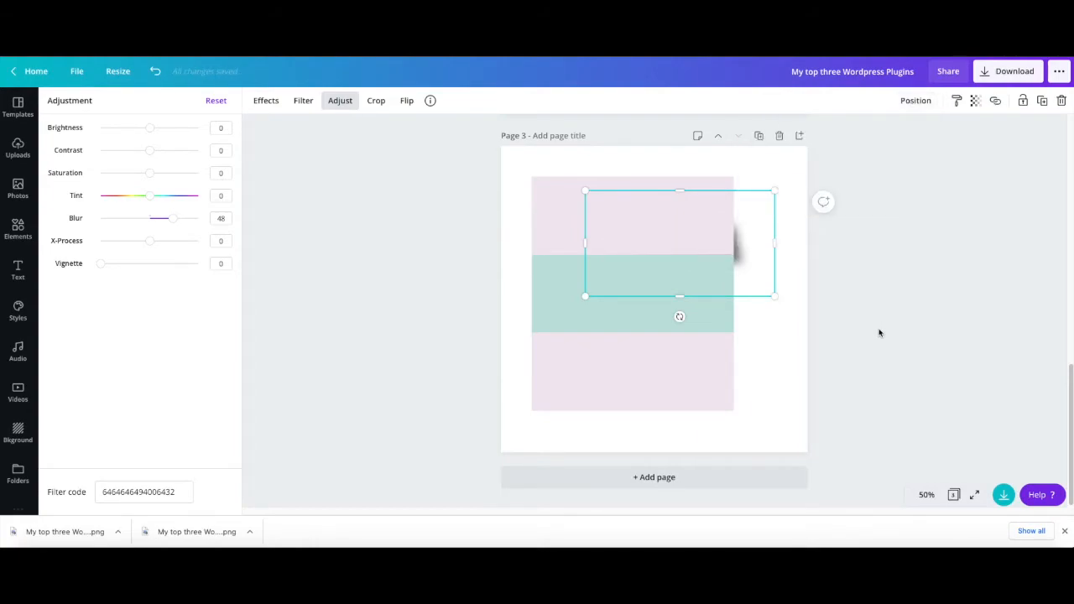
- Move the green strip down over the bottom pink strip to expose the shadow under the top strip
{"action": "left_click", "coordinate": [577, 274]}
{"action": "left_click_drag", "start_coordinate": [578, 273], "coordinate": [577, 369]}
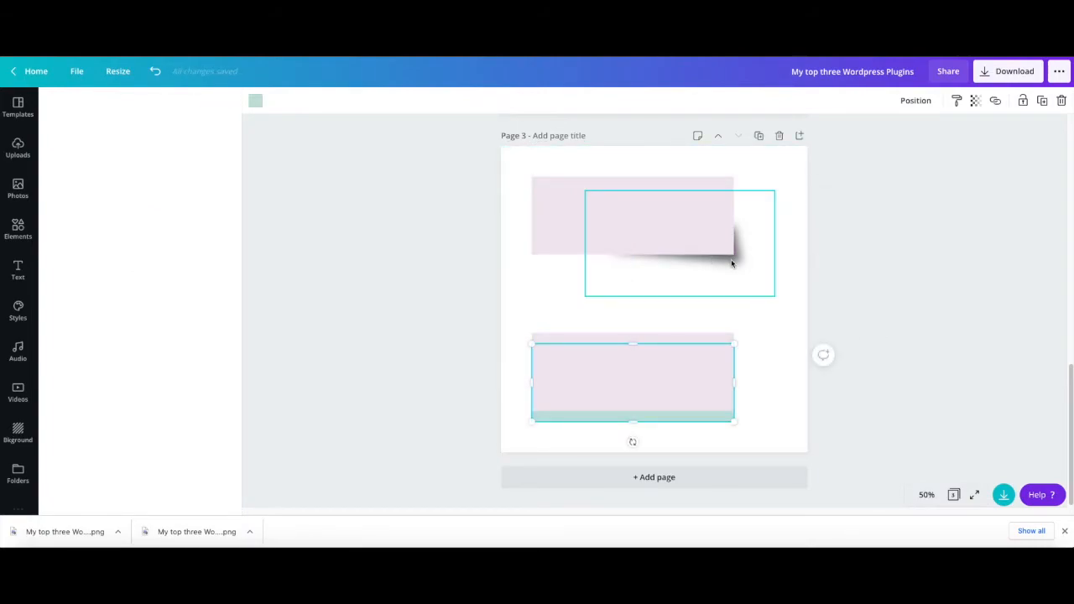
- Widen the triangle shadow to the left and align it with the top pink strip's lower right corner
{"action": "left_click", "coordinate": [732, 263]}
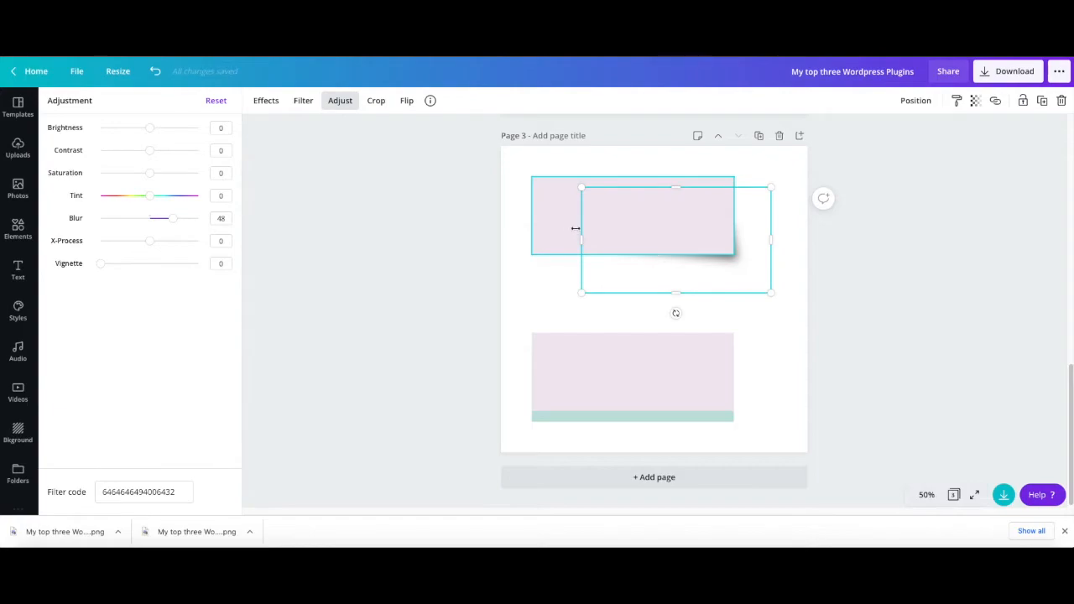
{"action": "left_click_drag", "start_coordinate": [582, 240], "coordinate": [560, 241]}
{"action": "left_click_drag", "start_coordinate": [620, 260], "coordinate": [620, 260]}
{"action": "left_click_drag", "start_coordinate": [714, 261], "coordinate": [715, 263]}
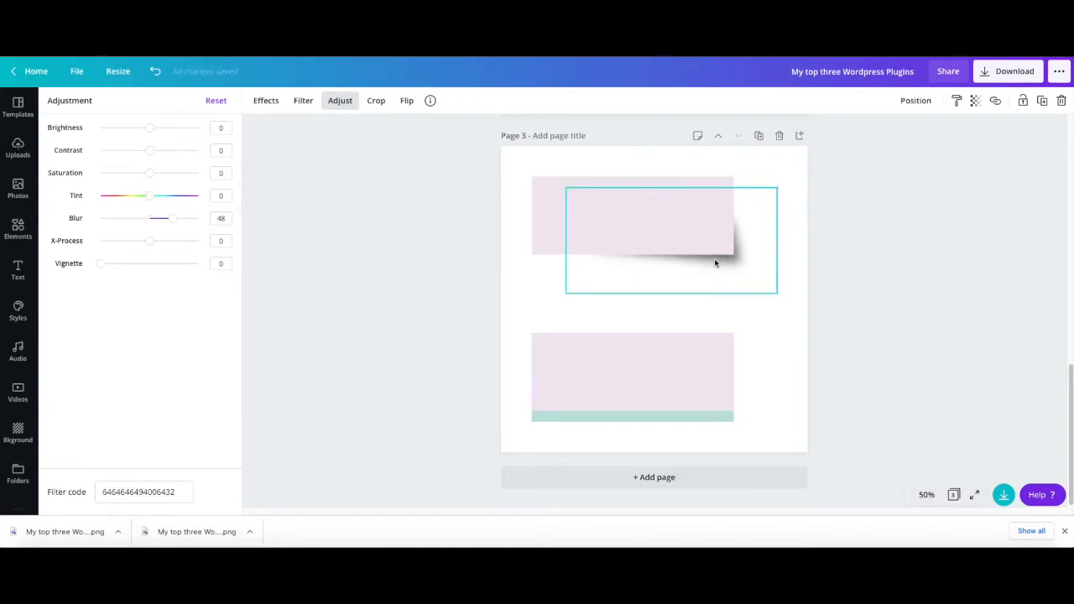
- Nudge the triangle shadow slightly up and left so it sits tighter under the top pink strip
{"action": "key", "text": "Up"}
{"action": "key", "text": "Up"}
{"action": "key", "text": "Up"}
{"action": "key", "text": "Up"}
{"action": "key", "text": "Up"}
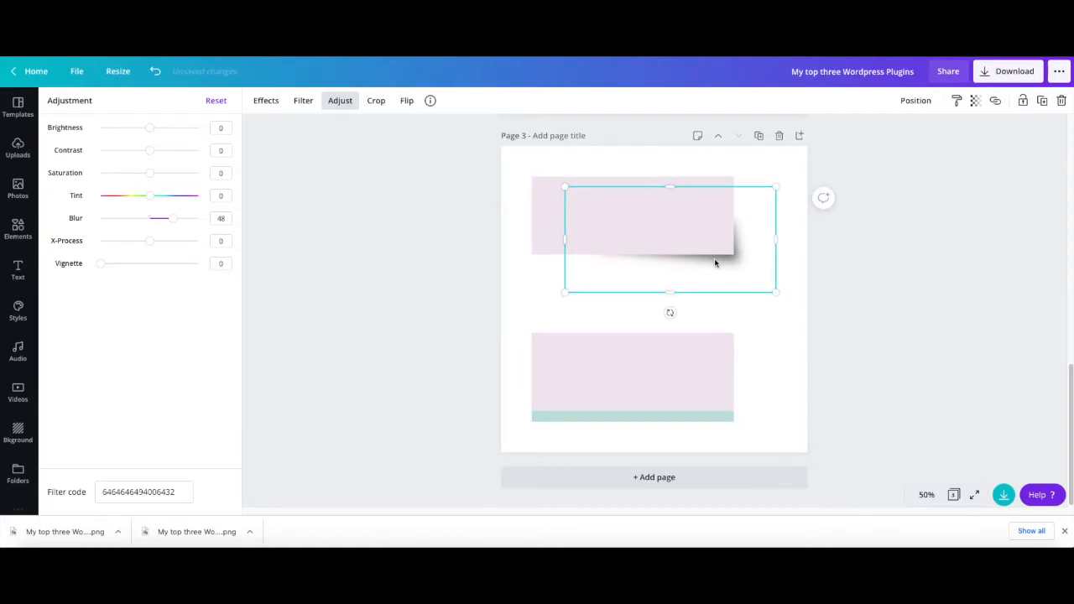
{"action": "key", "text": "Left"}
{"action": "key", "text": "Left"}
{"action": "key", "text": "Left"}
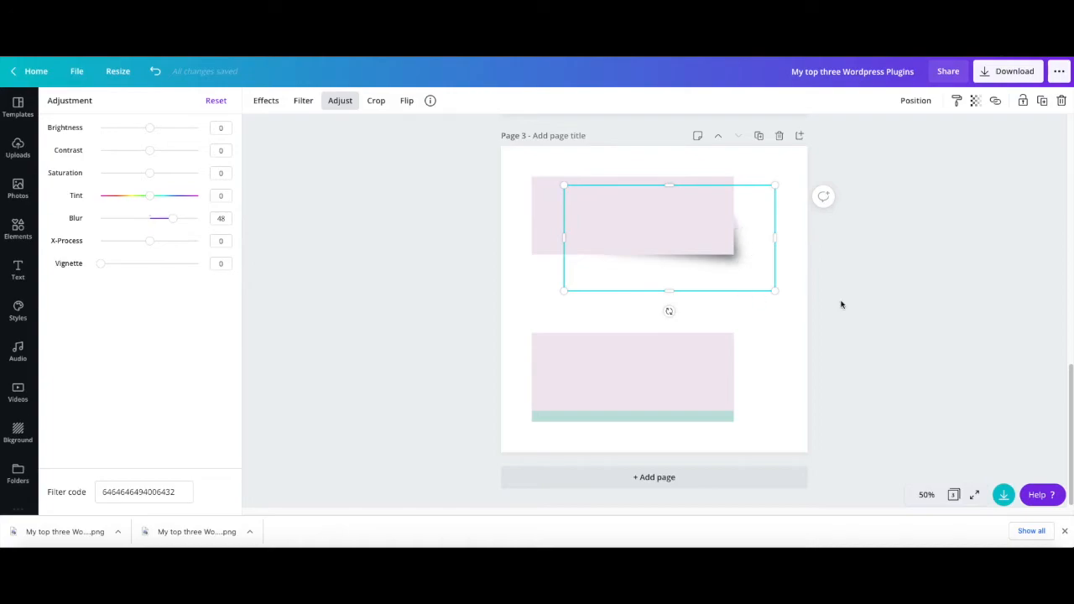
{"action": "left_click", "coordinate": [933, 313]}
{"action": "left_click", "coordinate": [939, 323]}
- Move the bottom pink strip down the page and return the green strip directly beneath the top pink strip
{"action": "left_click", "coordinate": [644, 374]}
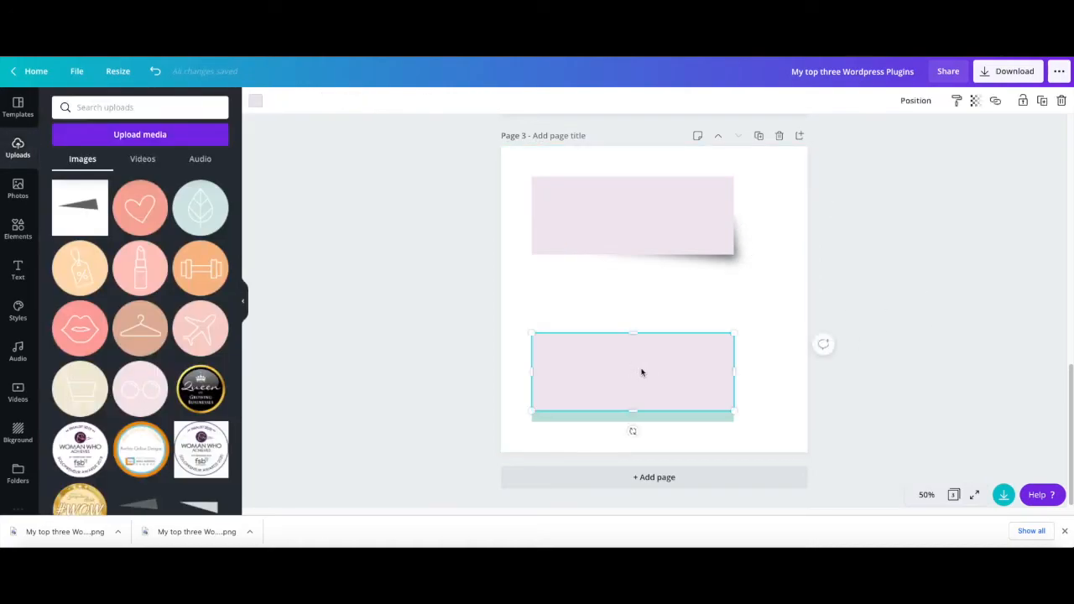
{"action": "left_click_drag", "start_coordinate": [642, 376], "coordinate": [703, 358]}
{"action": "left_click_drag", "start_coordinate": [559, 398], "coordinate": [563, 299]}
{"action": "left_click_drag", "start_coordinate": [727, 381], "coordinate": [700, 406]}
- Bring the triangle shadow forward in front of the green strip
{"action": "left_click", "coordinate": [758, 239]}
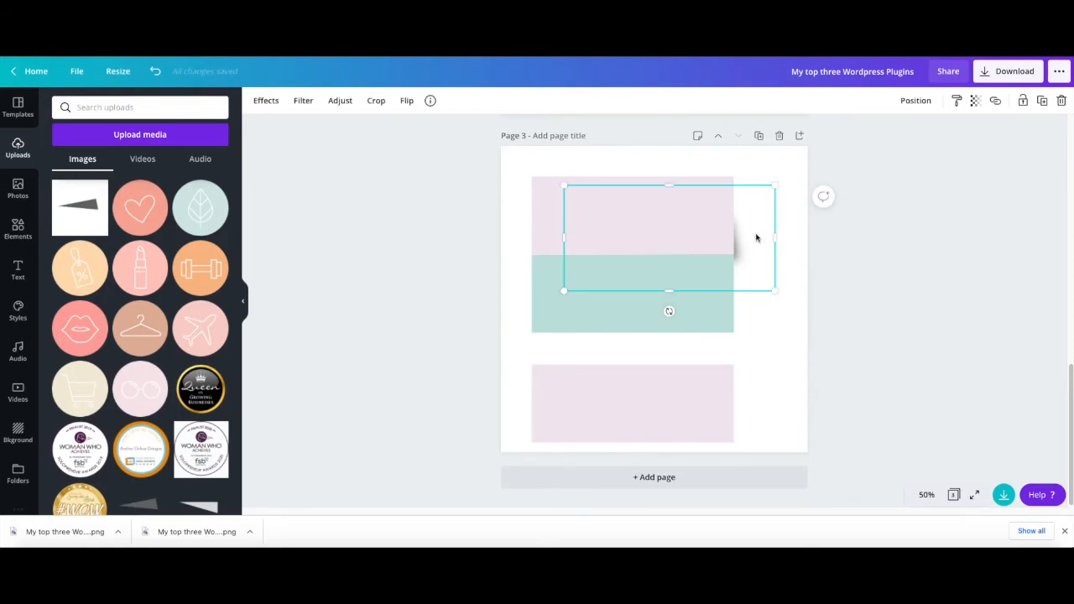
{"action": "left_click", "coordinate": [915, 102]}
{"action": "left_click", "coordinate": [801, 136]}
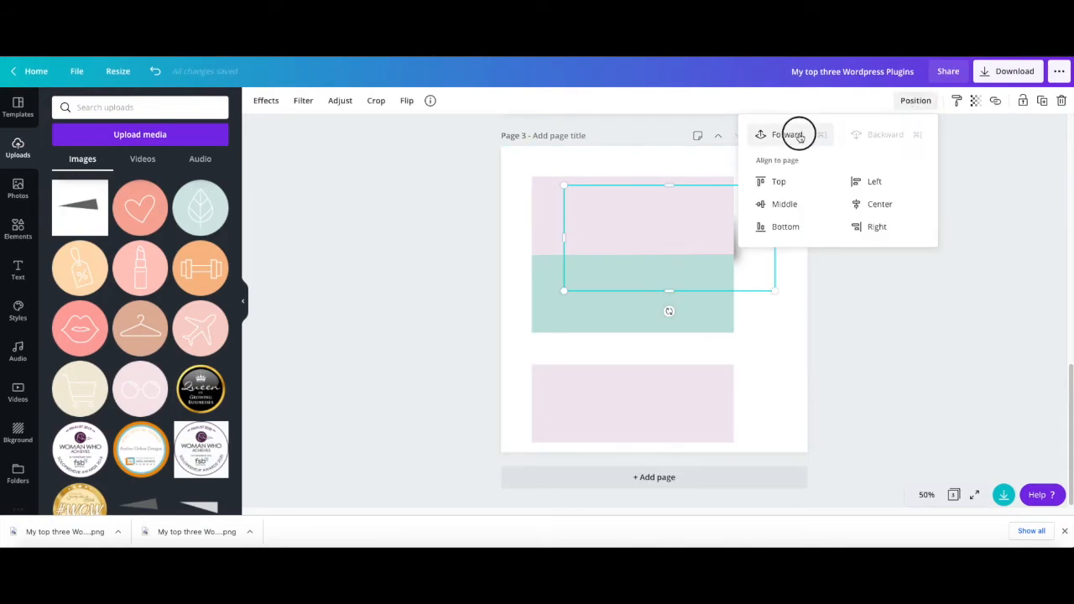
{"action": "left_click", "coordinate": [801, 136]}
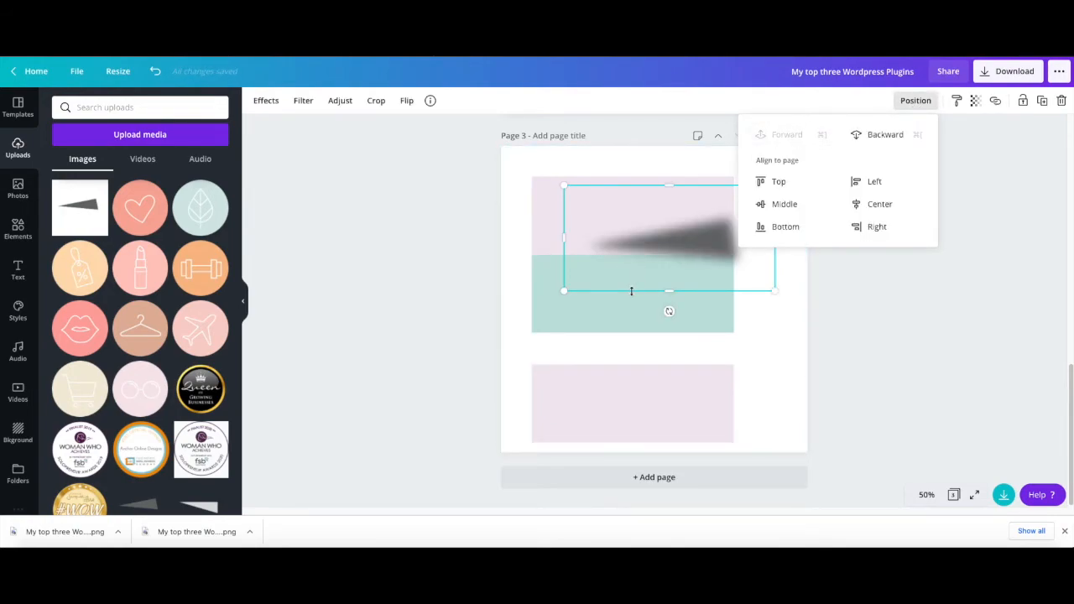
- Bring the top pink strip forward over the triangle shadow
{"action": "left_click", "coordinate": [625, 320]}
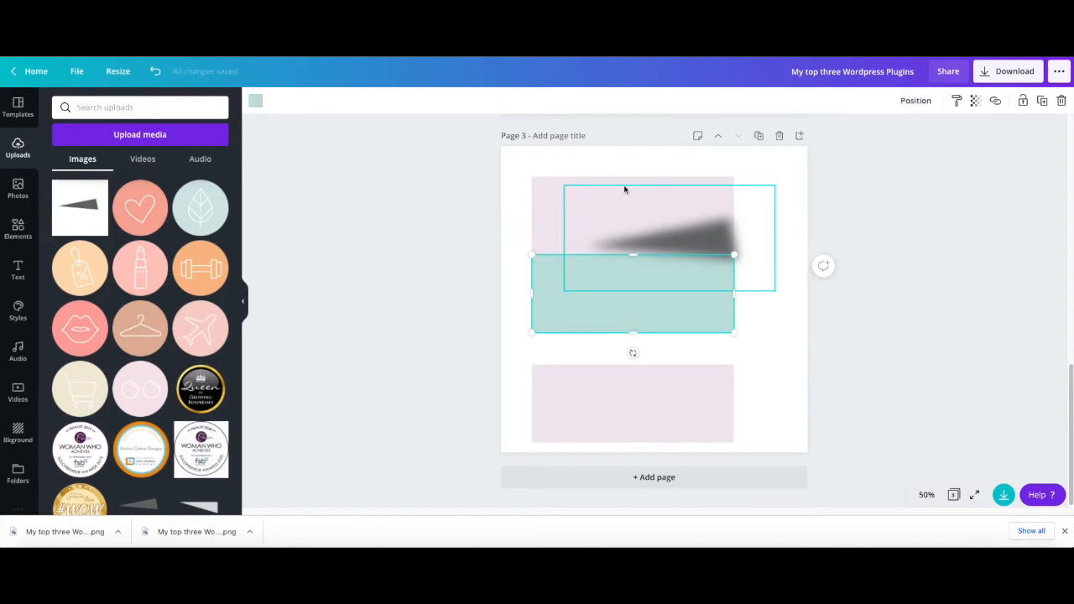
{"action": "left_click", "coordinate": [551, 198]}
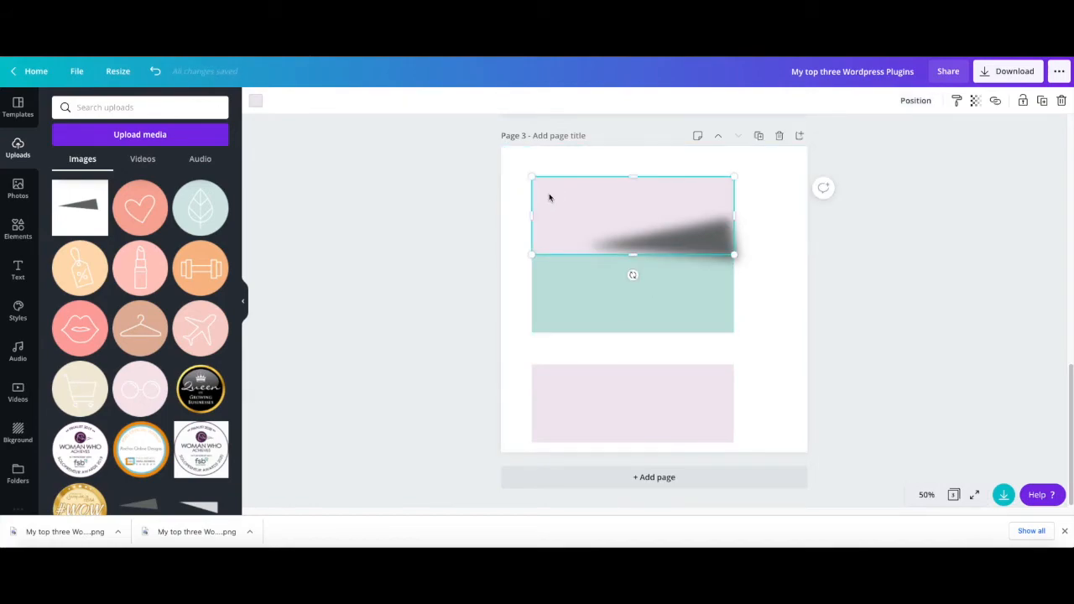
{"action": "left_click", "coordinate": [916, 101]}
{"action": "left_click", "coordinate": [784, 135]}
{"action": "left_click", "coordinate": [843, 265]}
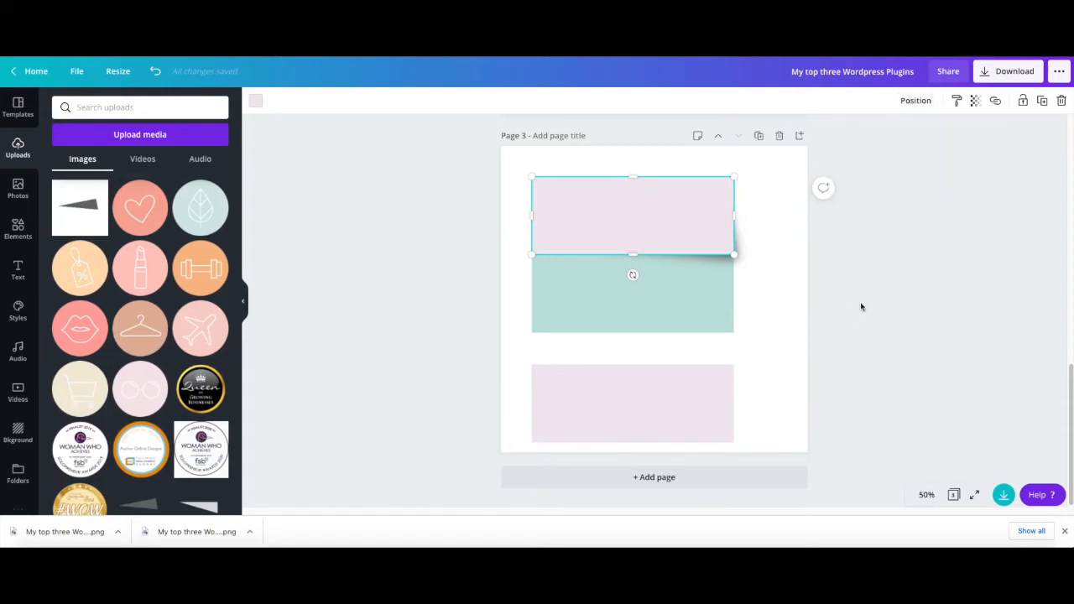
{"action": "left_click", "coordinate": [864, 305]}
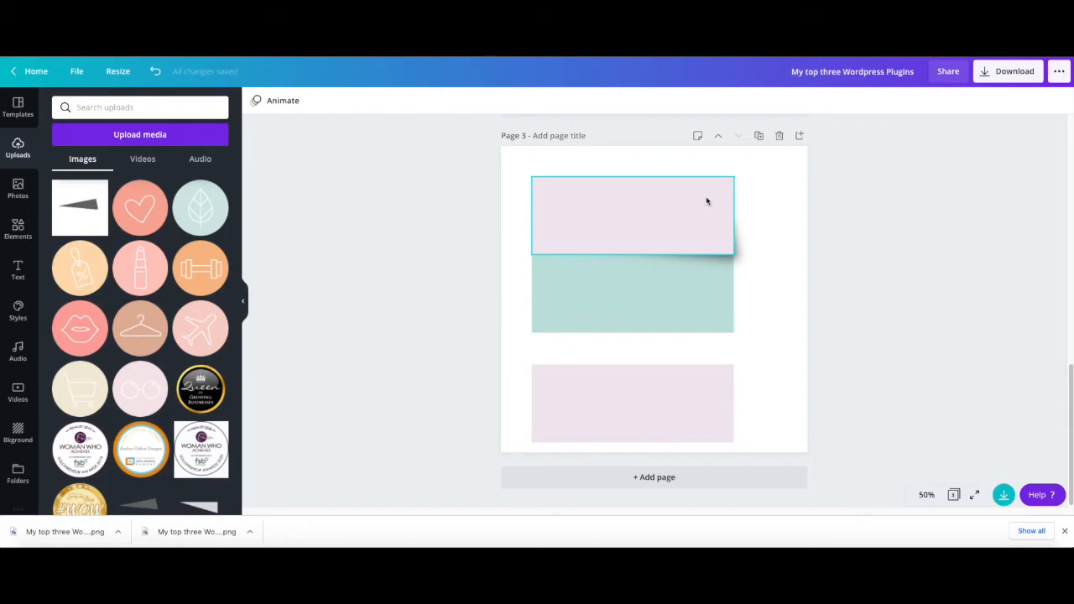
- Duplicate the triangle shadow and place the copy over the green strip's lower right corner
{"action": "left_click", "coordinate": [745, 254]}
{"action": "left_click", "coordinate": [1042, 100]}
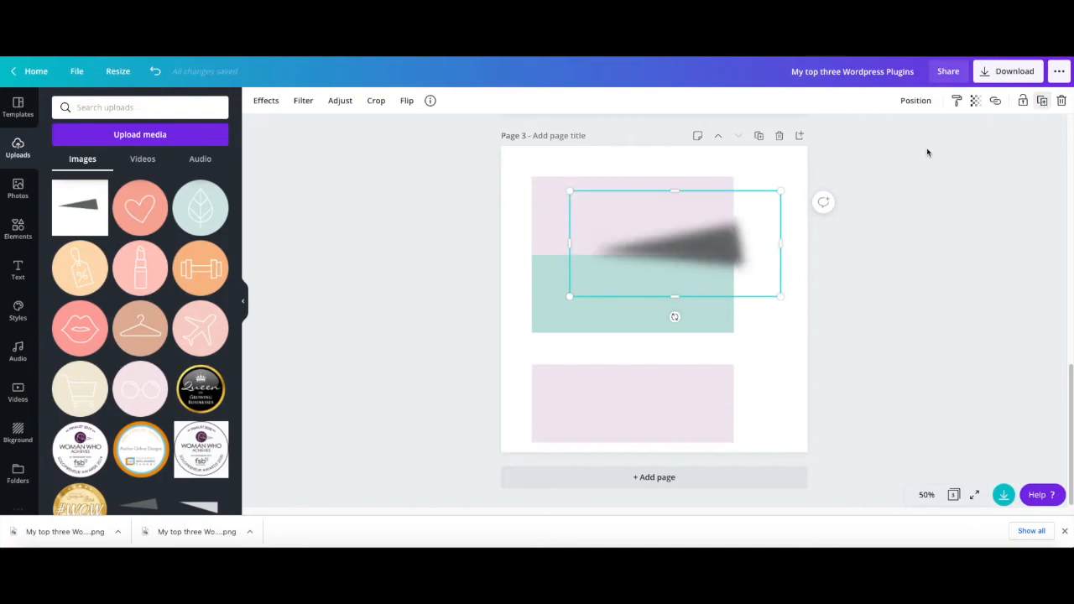
{"action": "left_click_drag", "start_coordinate": [717, 256], "coordinate": [716, 314]}
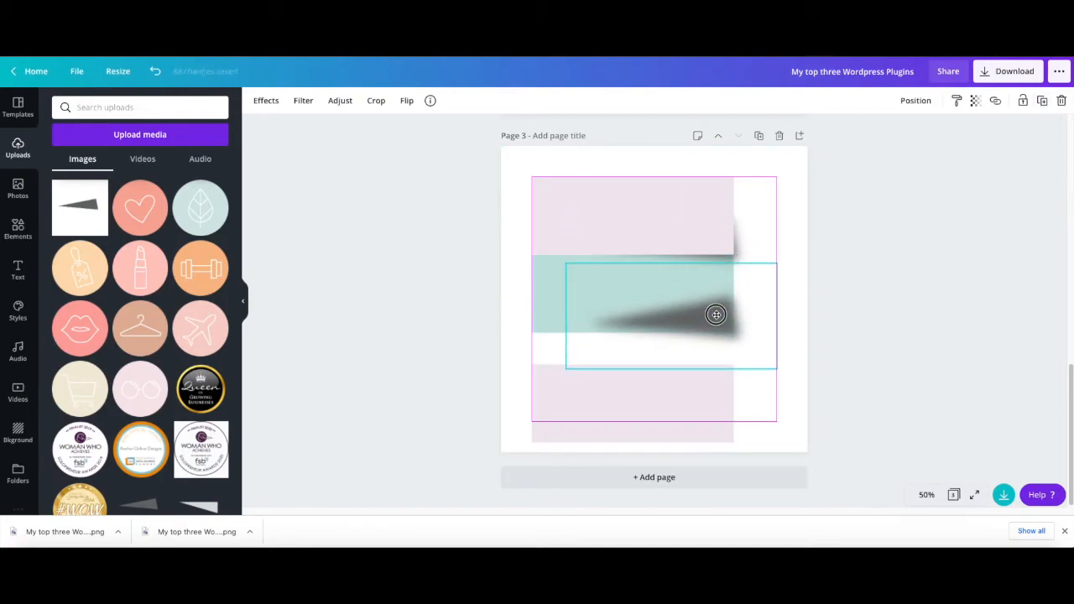
{"action": "left_click_drag", "start_coordinate": [716, 315], "coordinate": [715, 314]}
{"action": "left_click", "coordinate": [892, 298]}
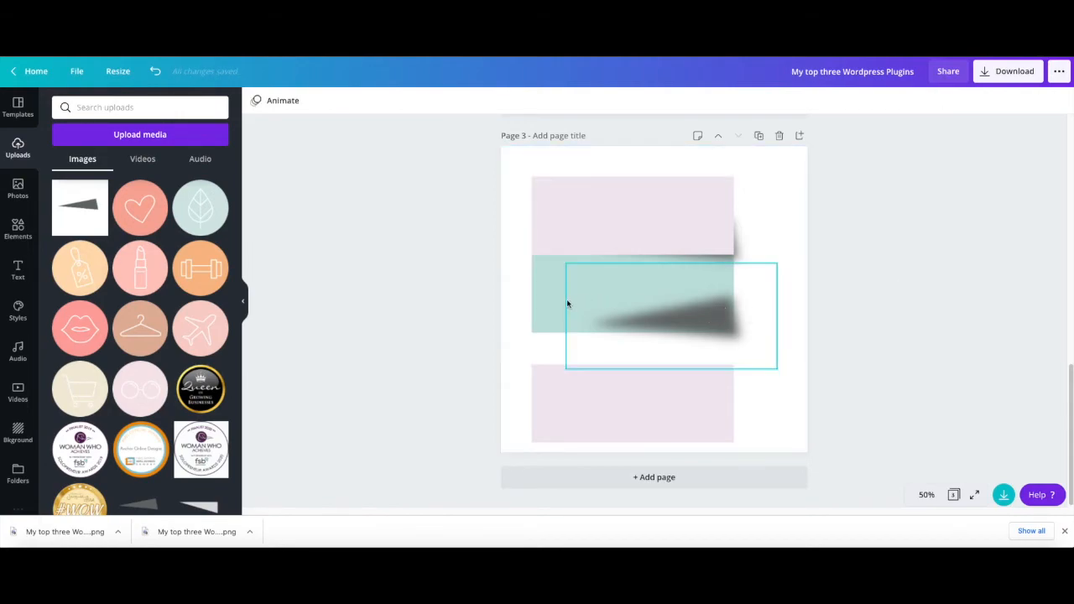
- Send the duplicated shadow backward behind the green strip
{"action": "left_click", "coordinate": [686, 310]}
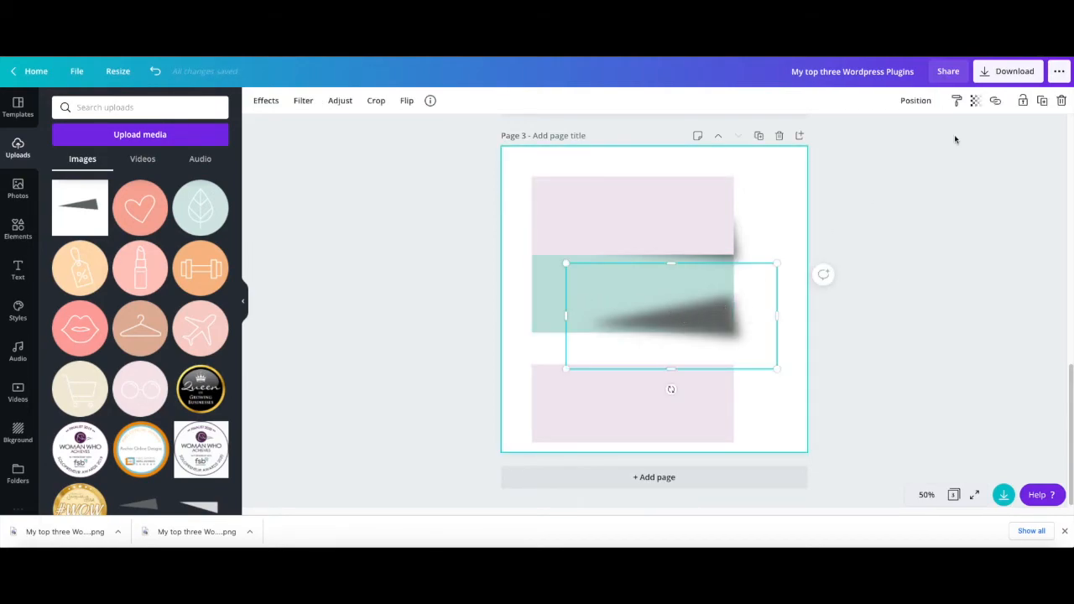
{"action": "left_click", "coordinate": [913, 101]}
{"action": "left_click", "coordinate": [877, 157]}
{"action": "left_click", "coordinate": [951, 383]}
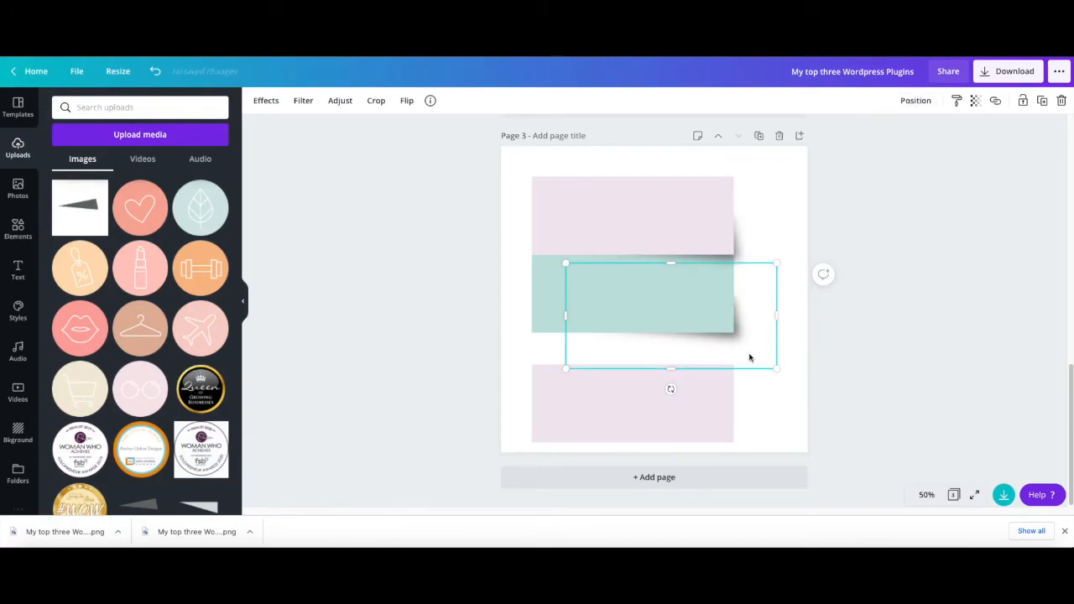
{"action": "left_click", "coordinate": [877, 320]}
- Move the bottom pink strip up against the green strip and send it backward behind the green strip's shadow
{"action": "left_click_drag", "start_coordinate": [609, 413], "coordinate": [608, 384]}
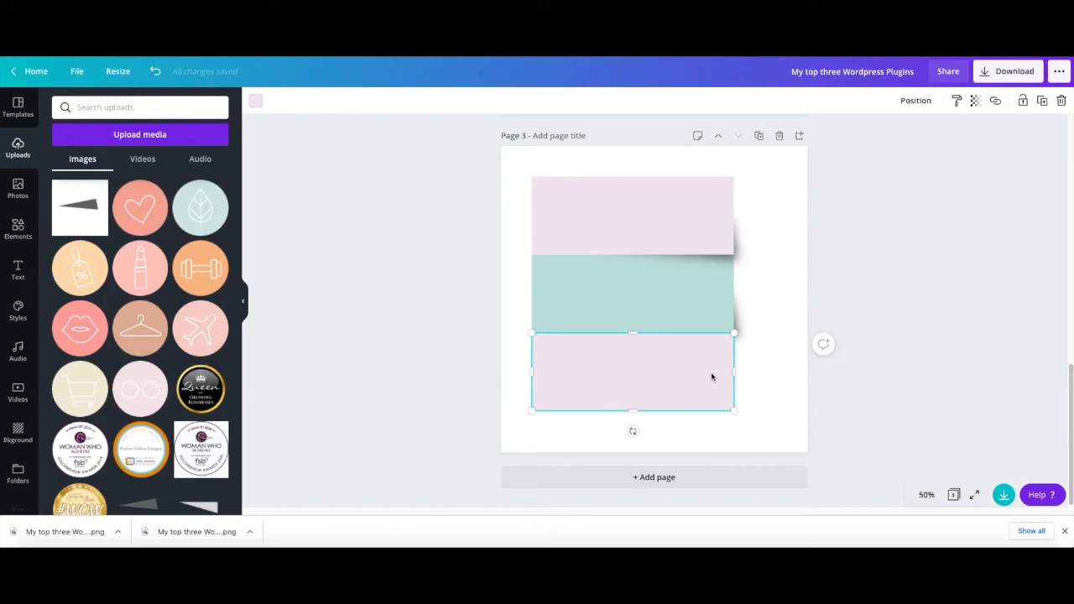
{"action": "left_click", "coordinate": [917, 101]}
{"action": "left_click", "coordinate": [885, 136]}
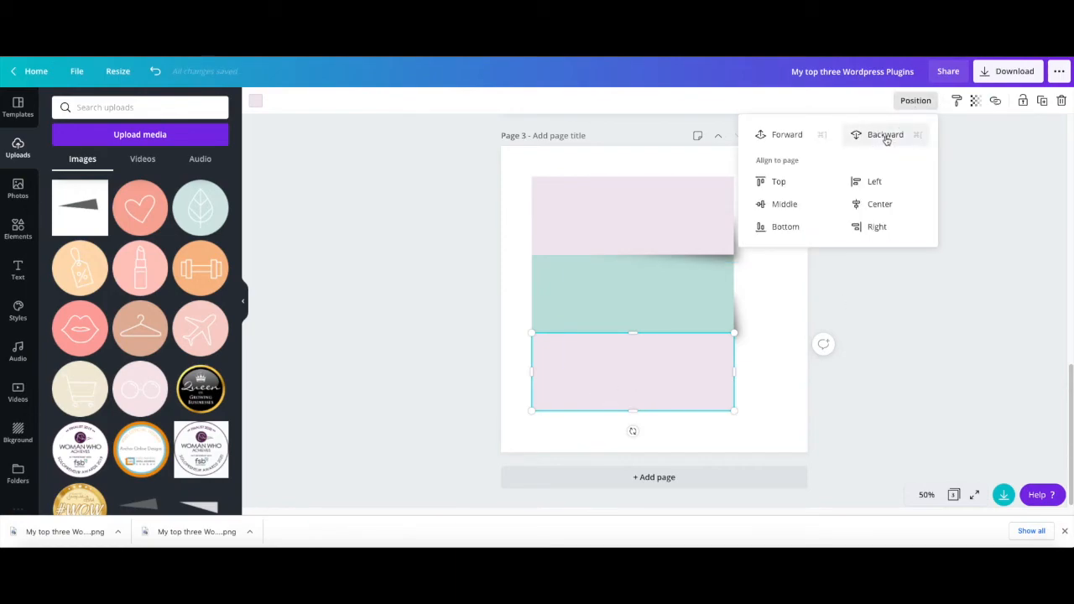
{"action": "left_click", "coordinate": [931, 344]}
{"action": "left_click", "coordinate": [932, 349]}
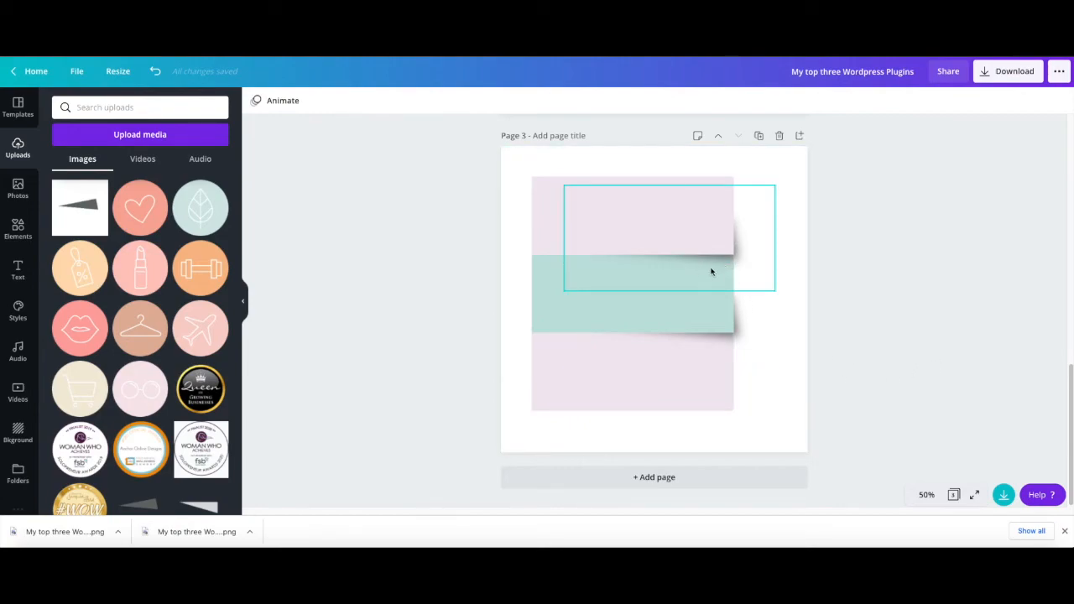
- Duplicate the green strip's shadow and place the copy over the bottom pink strip's lower right corner
{"action": "left_click", "coordinate": [742, 331]}
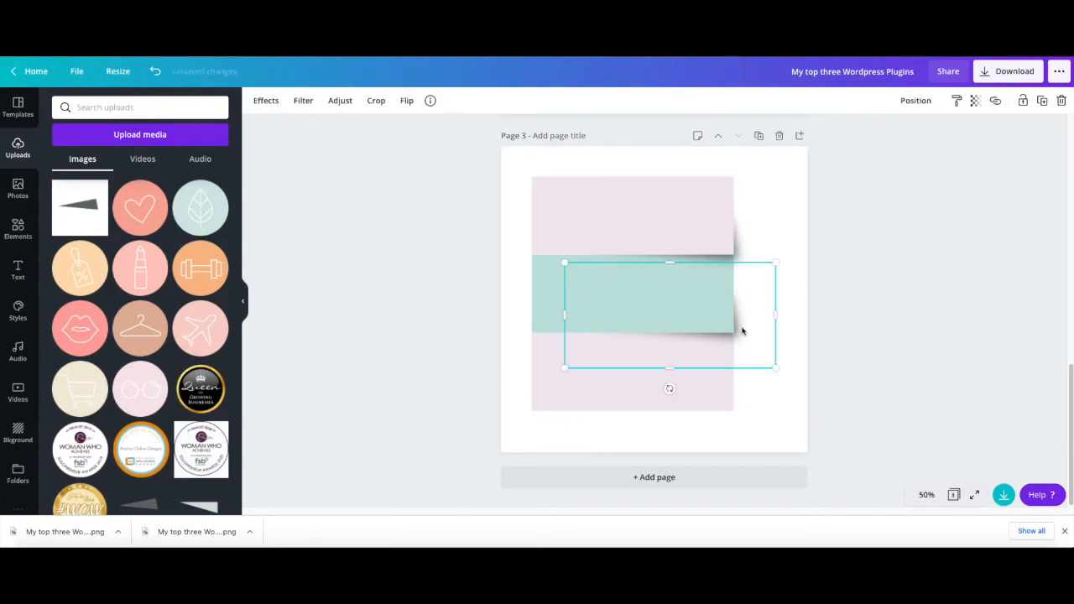
{"action": "left_click", "coordinate": [1042, 102]}
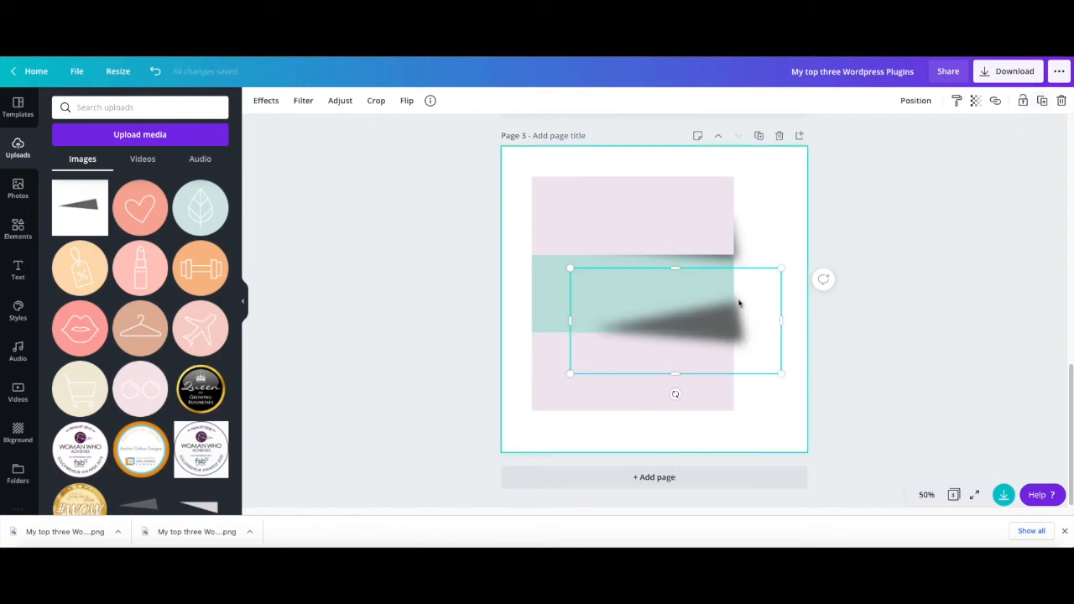
{"action": "left_click_drag", "start_coordinate": [731, 314], "coordinate": [722, 389]}
{"action": "left_click", "coordinate": [508, 355]}
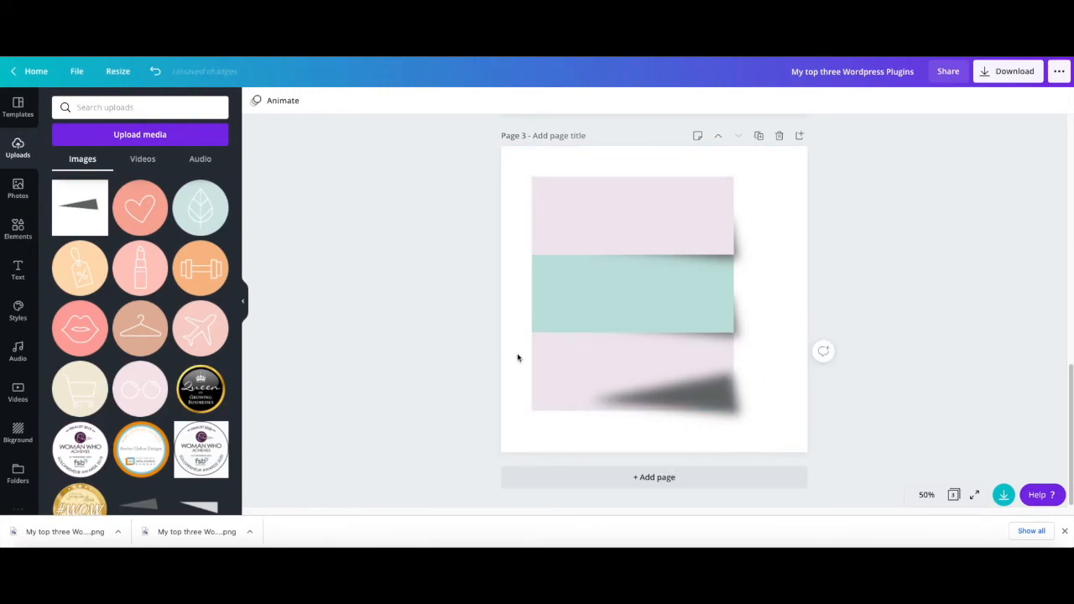
- Send the third shadow backward behind the bottom pink strip
{"action": "left_click", "coordinate": [707, 392]}
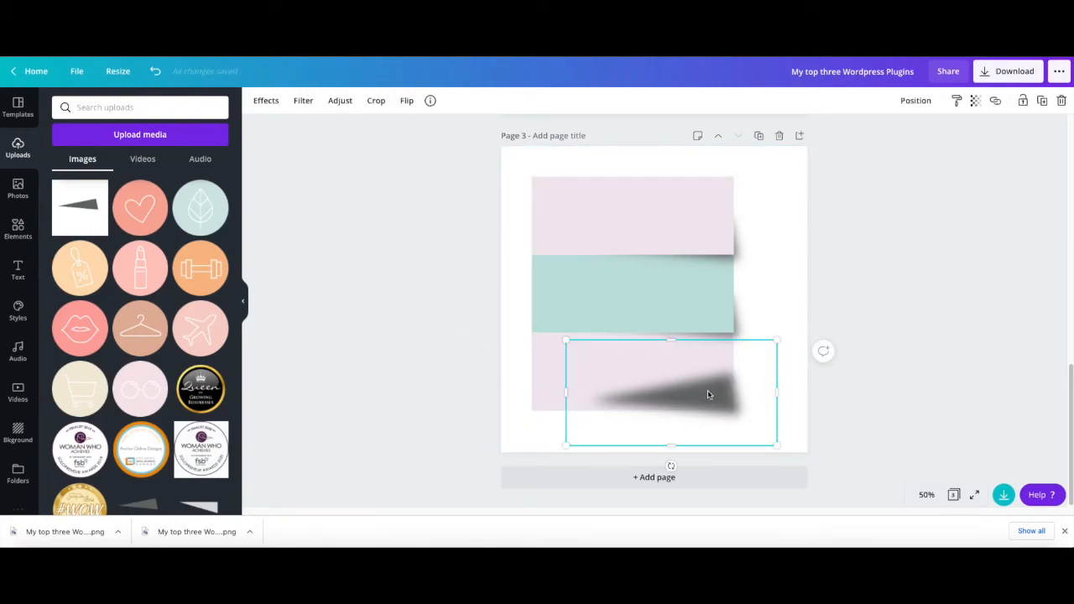
{"action": "left_click", "coordinate": [908, 102]}
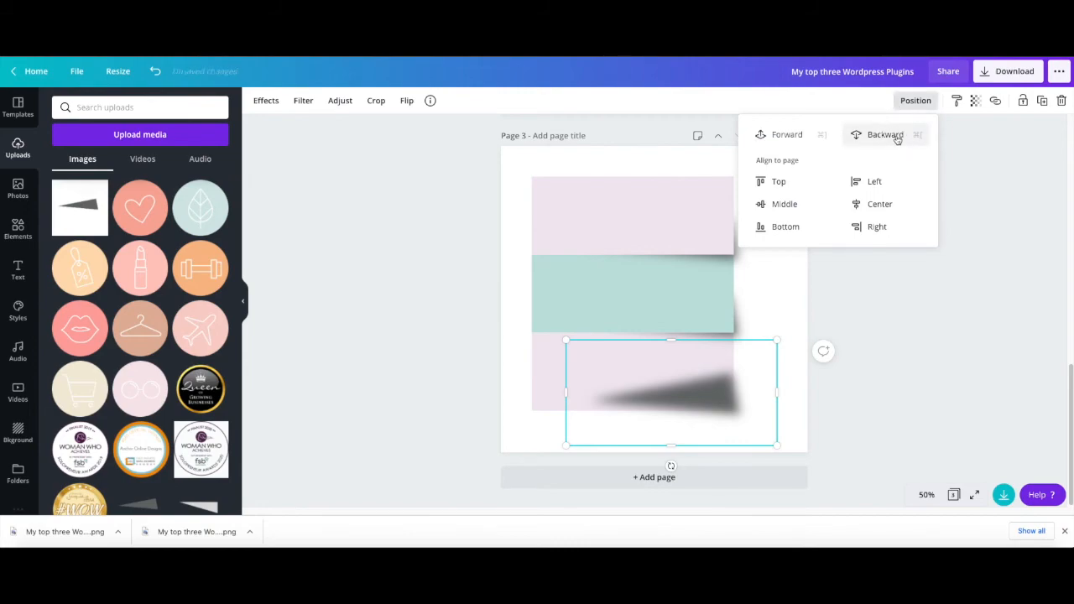
{"action": "left_click", "coordinate": [885, 135]}
{"action": "left_click", "coordinate": [942, 350]}
{"action": "left_click", "coordinate": [943, 355]}
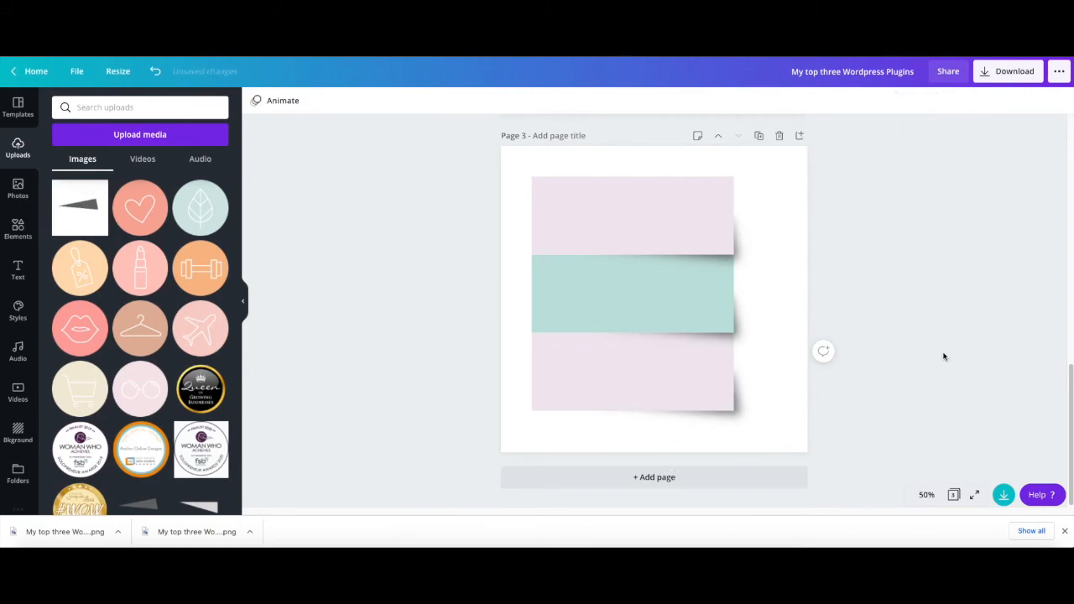
- Fine-tune the third shadow's position at the bottom pink strip's lower right corner
{"action": "left_click", "coordinate": [743, 420]}
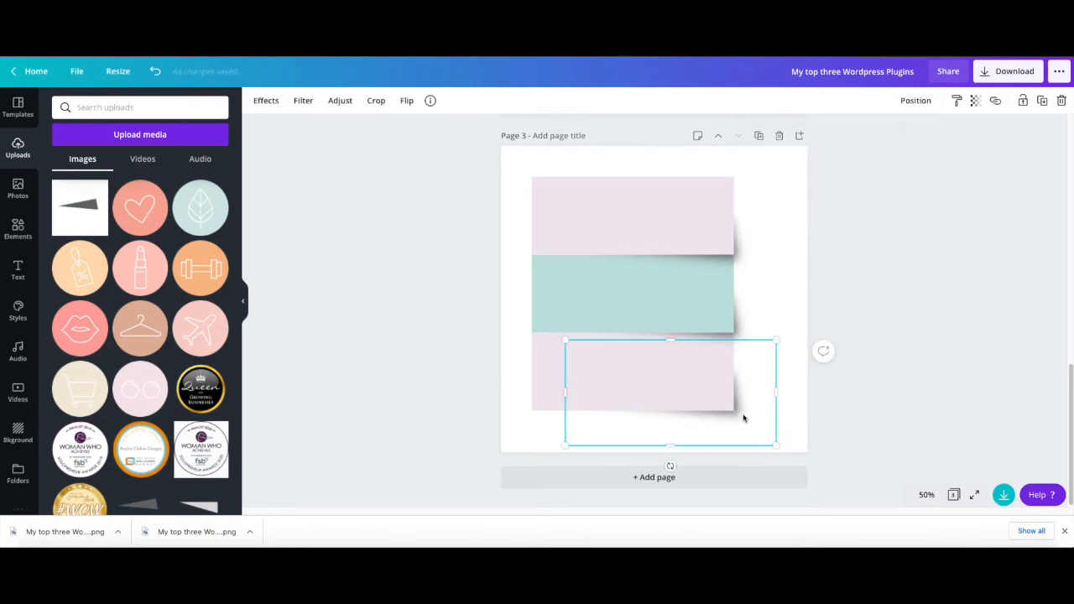
{"action": "left_click_drag", "start_coordinate": [743, 419], "coordinate": [742, 326]}
{"action": "left_click", "coordinate": [895, 259]}
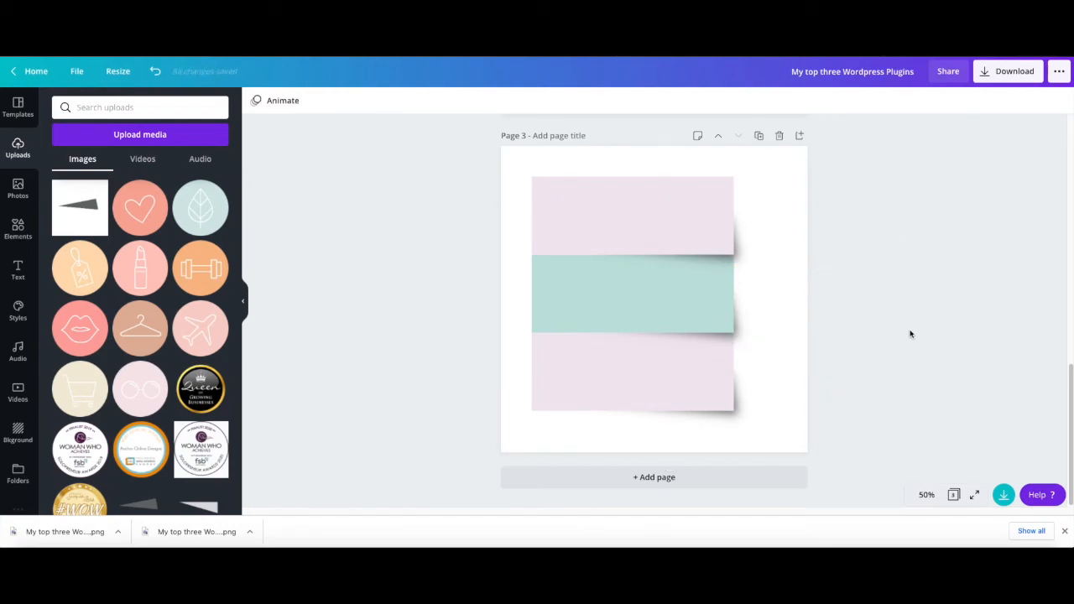